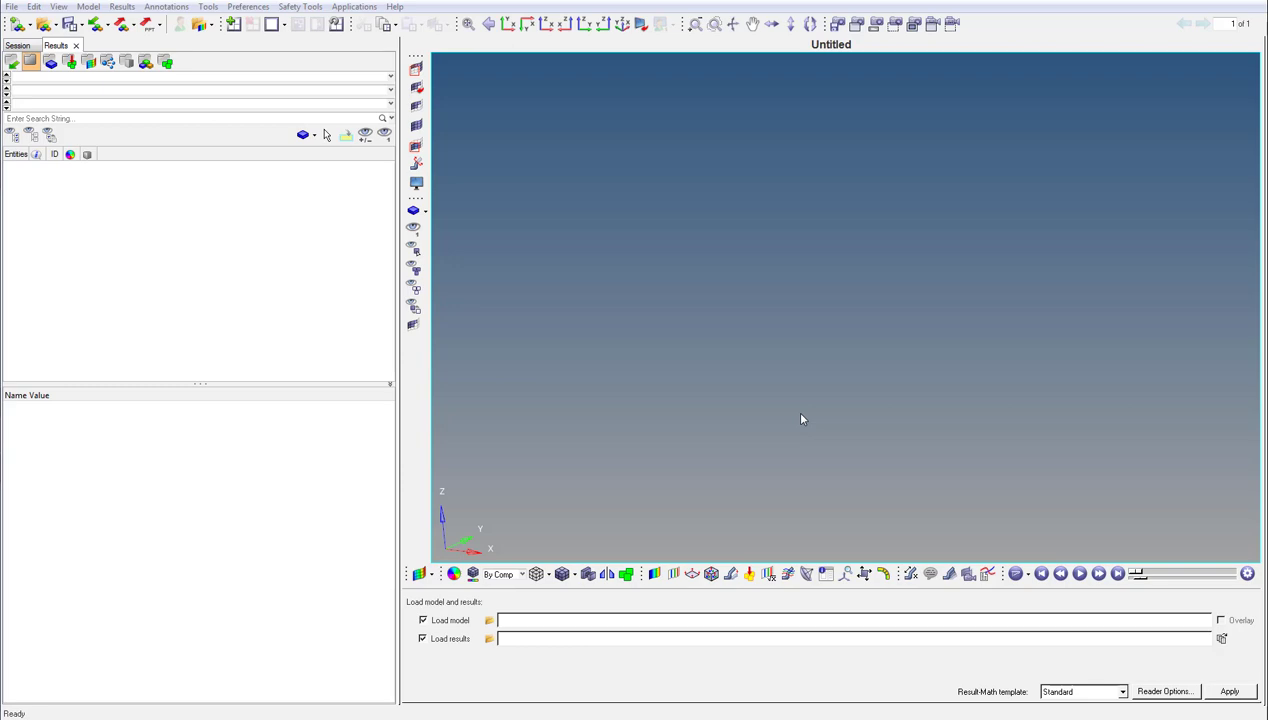
# - Load the model truck.key together with the results file d3plot from the 6a-truck folder
pyautogui.click(489, 621)
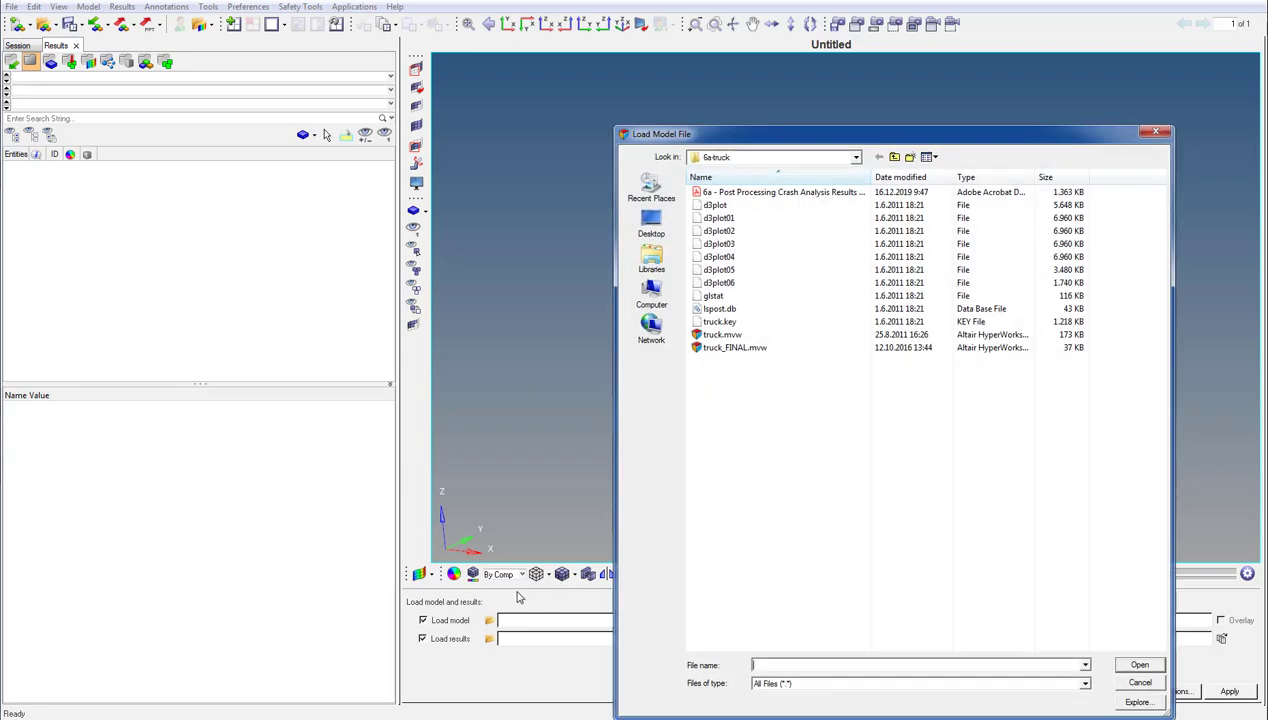
pyautogui.doubleClick(720, 321)
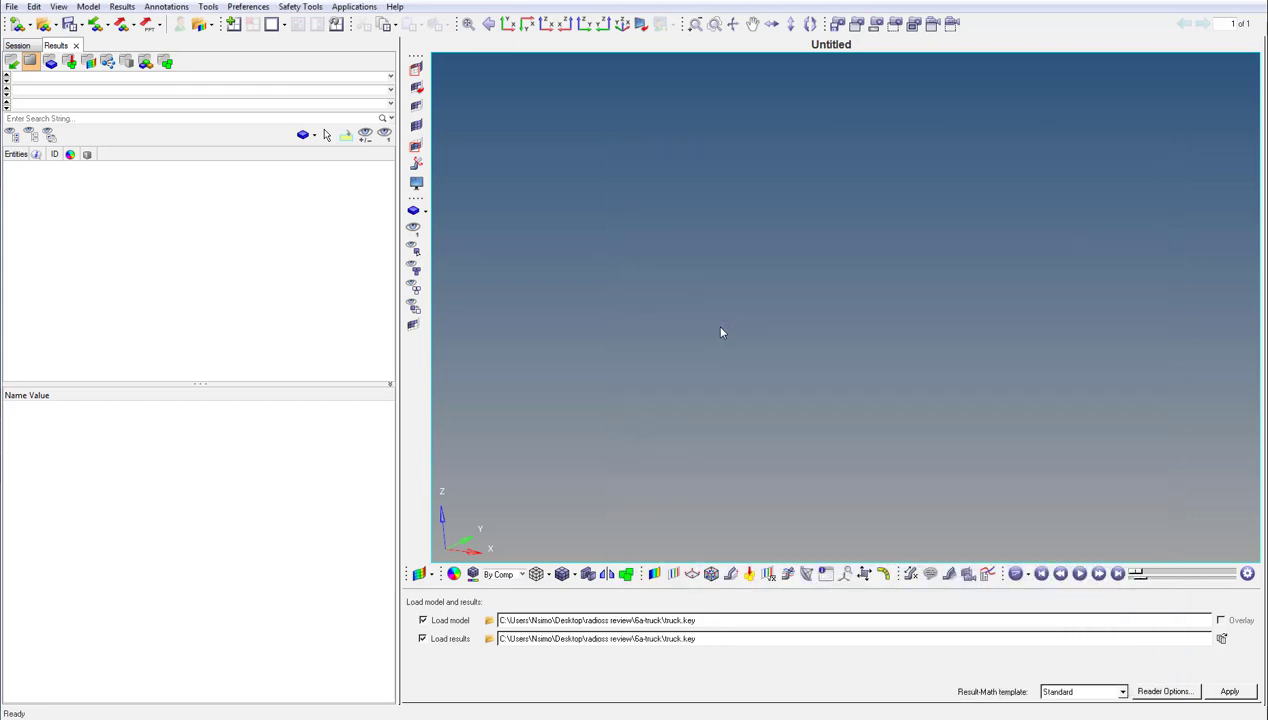
pyautogui.click(489, 638)
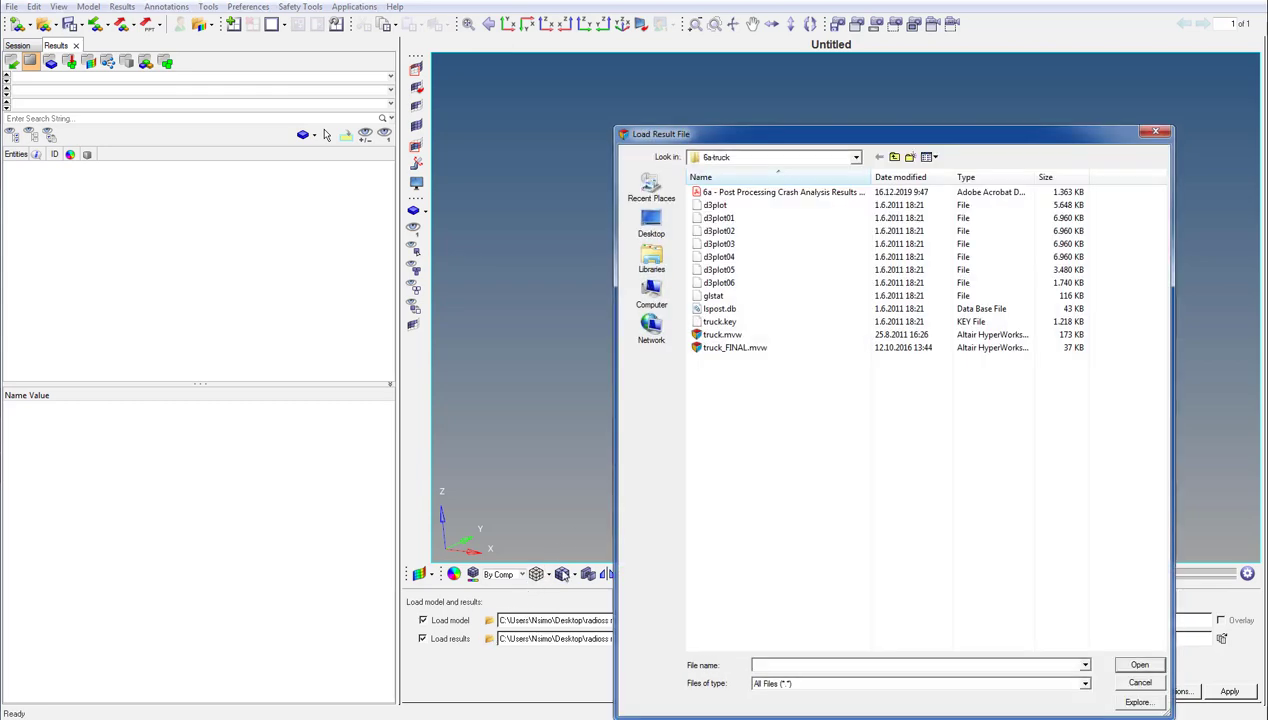
pyautogui.doubleClick(716, 205)
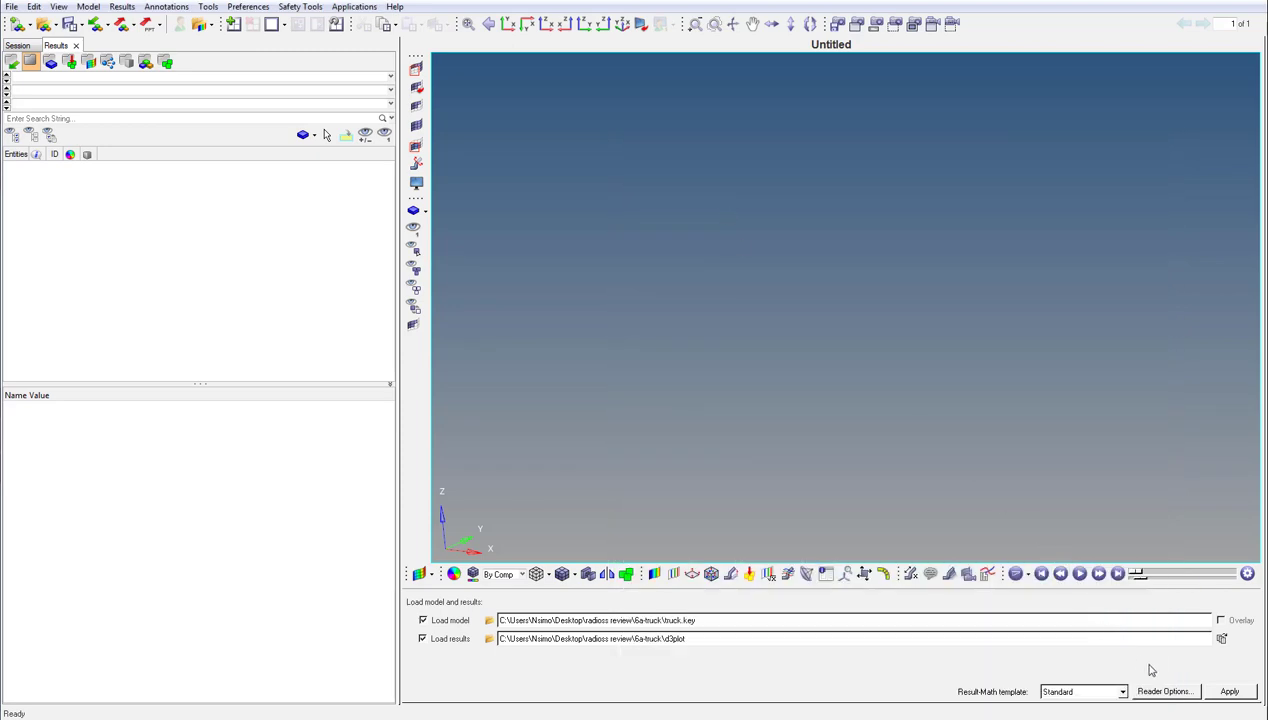
pyautogui.click(1228, 691)
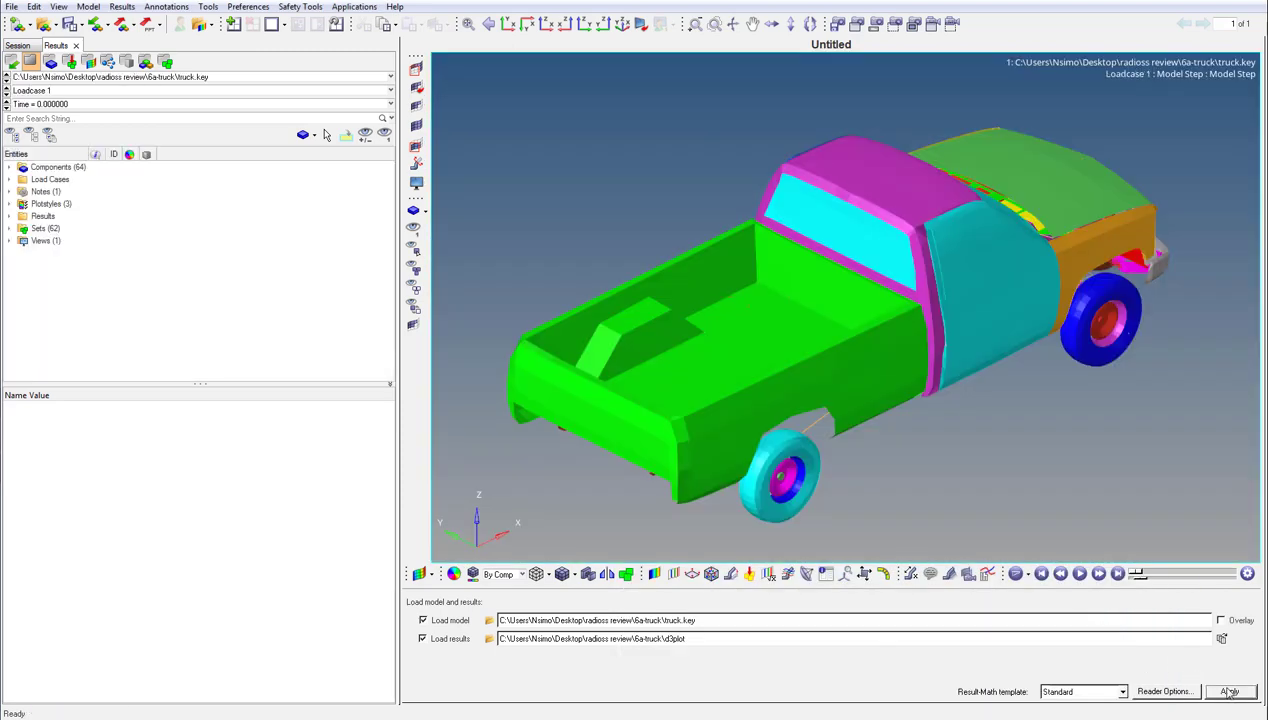
# - Contour the truck with the displacement magnitude and switch to the time step 0.099996
pyautogui.click(10, 216)
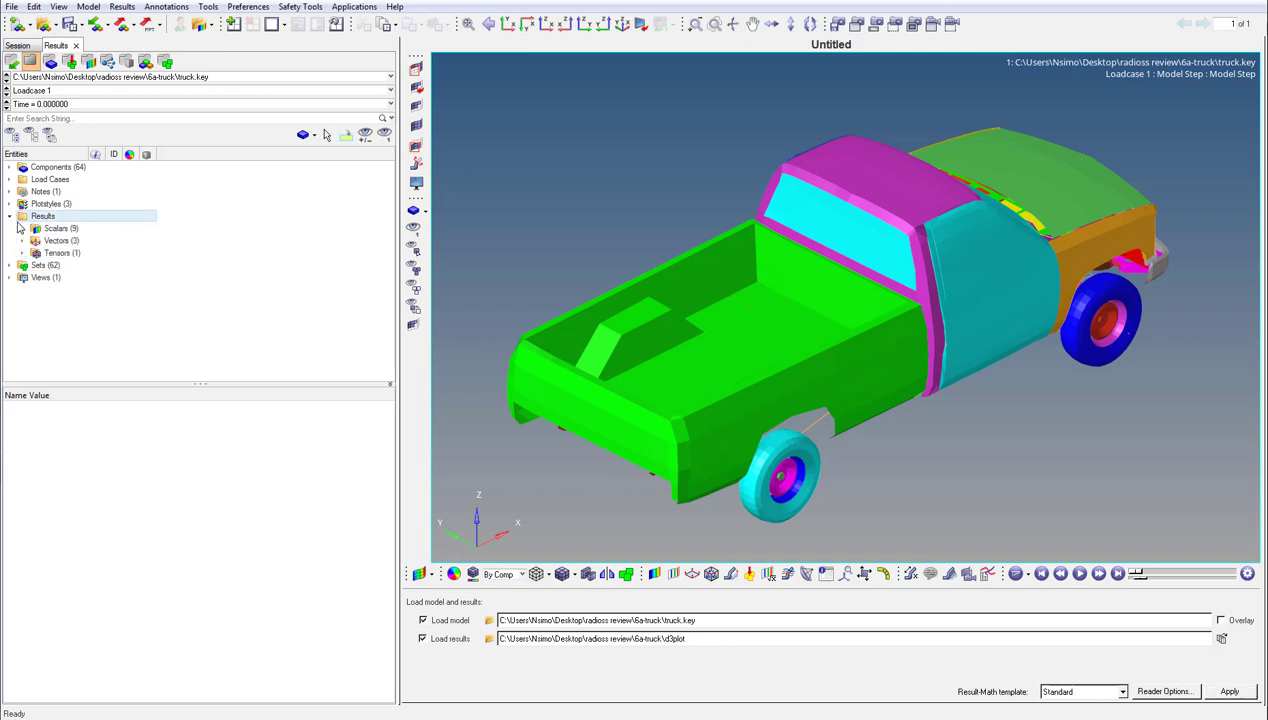
pyautogui.click(22, 241)
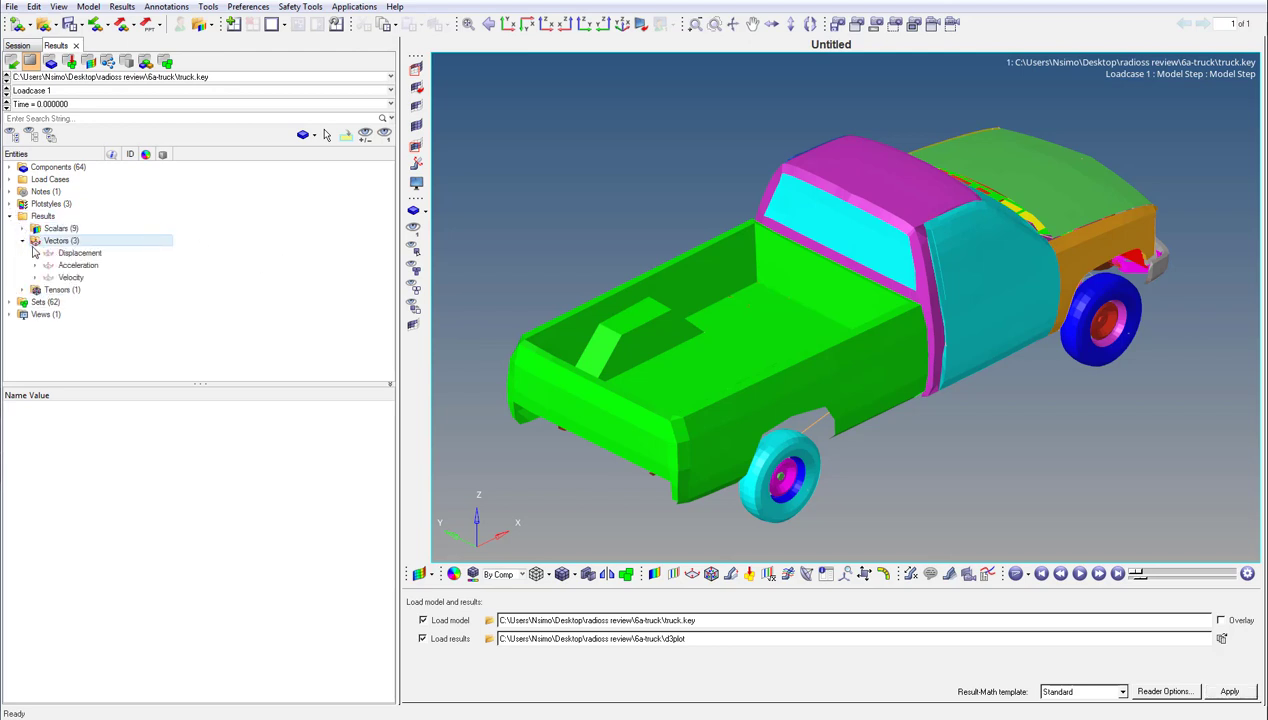
pyautogui.click(35, 253)
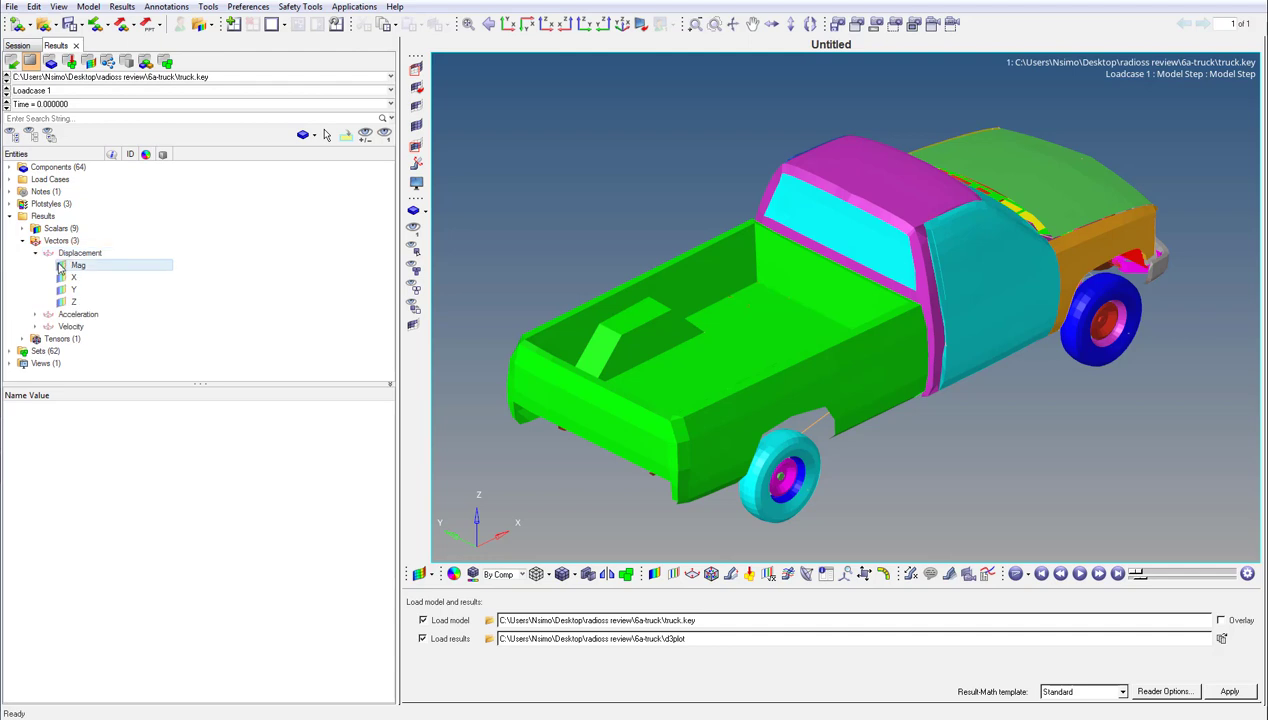
pyautogui.click(60, 266)
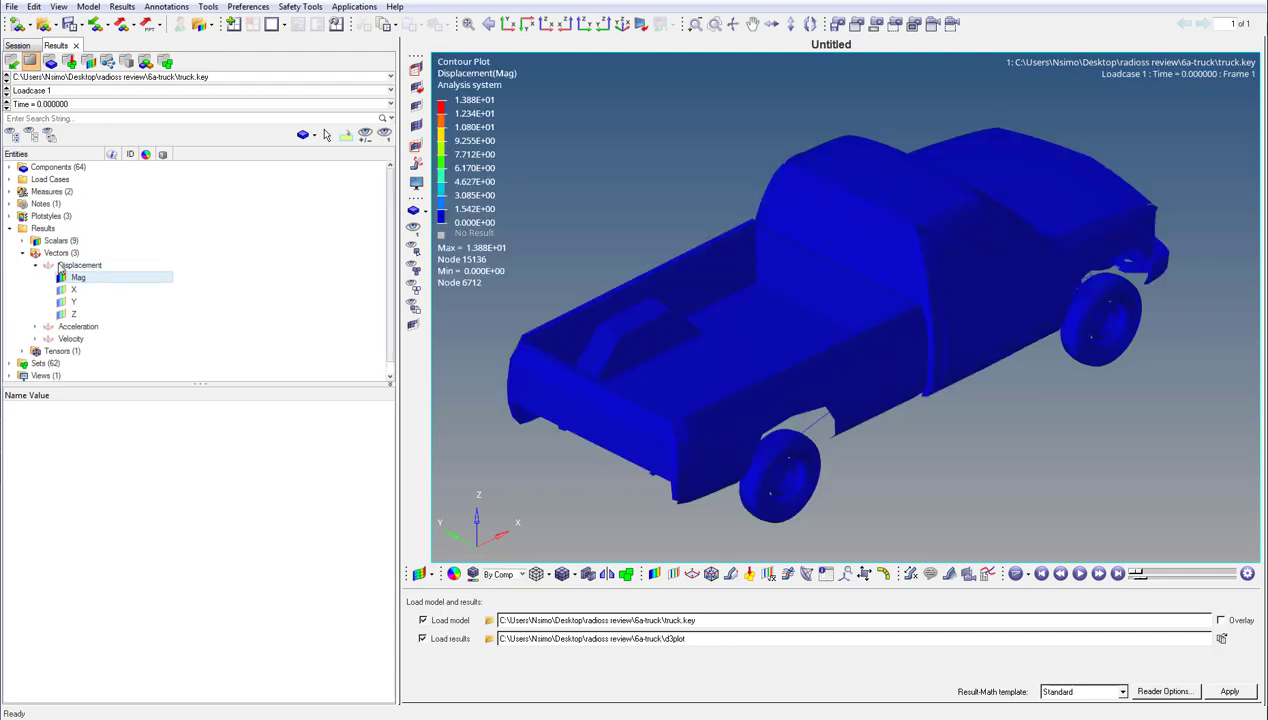
pyautogui.click(143, 106)
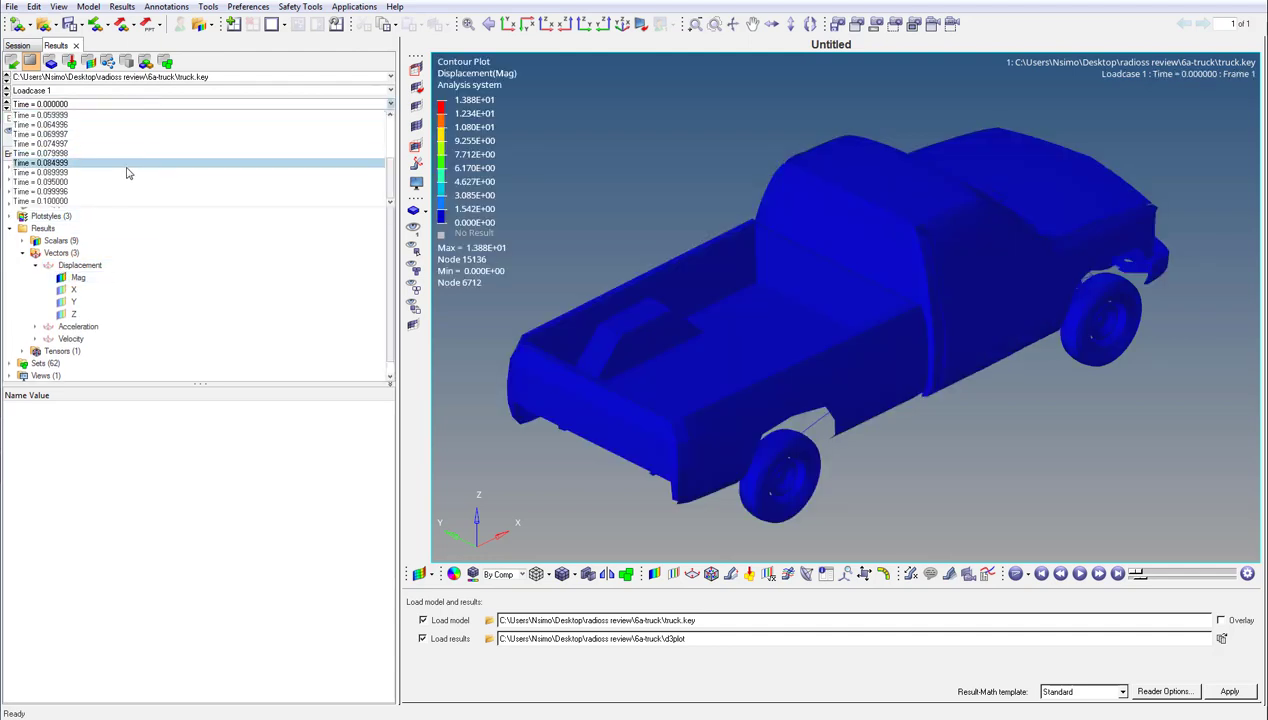
pyautogui.click(113, 192)
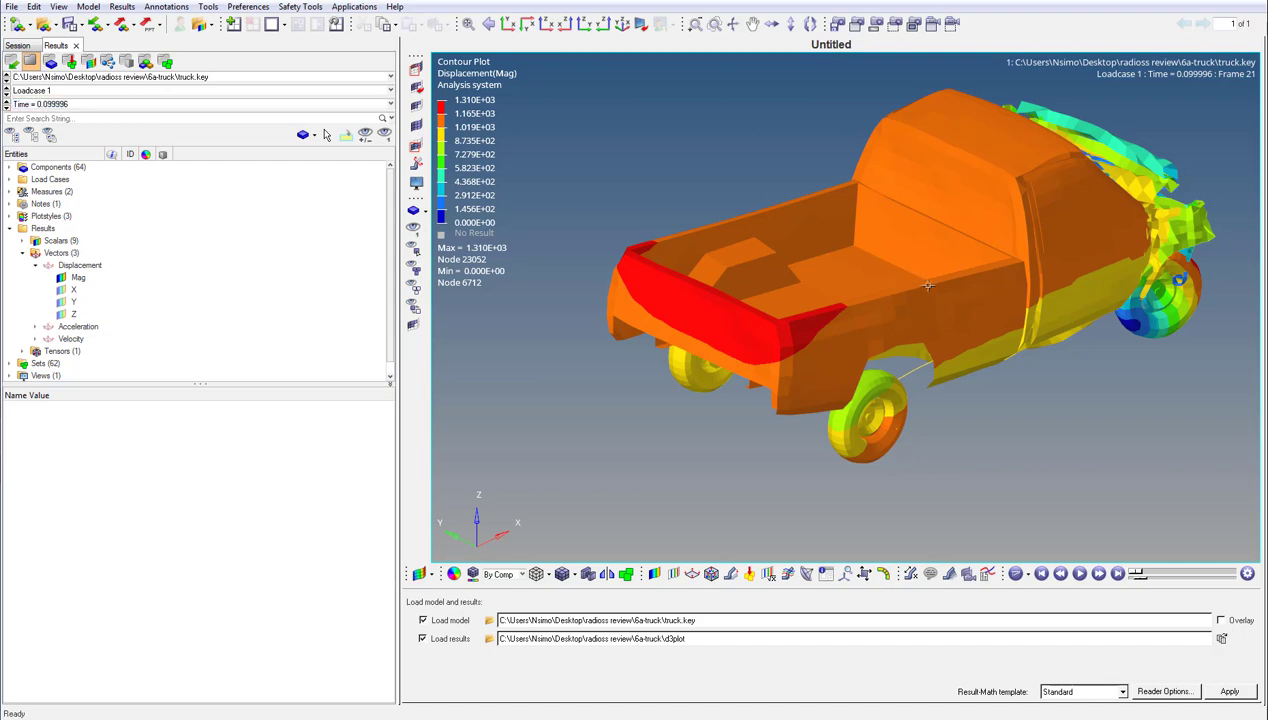
# - Create a planar section cut lengthwise through the deformed truck
pyautogui.keyDown('ctrl'); pyautogui.moveTo(919, 282); pyautogui.dragTo(549, 205); pyautogui.keyUp('ctrl')
pyautogui.keyDown('ctrl'); pyautogui.middleClick(745, 224); pyautogui.keyUp('ctrl')
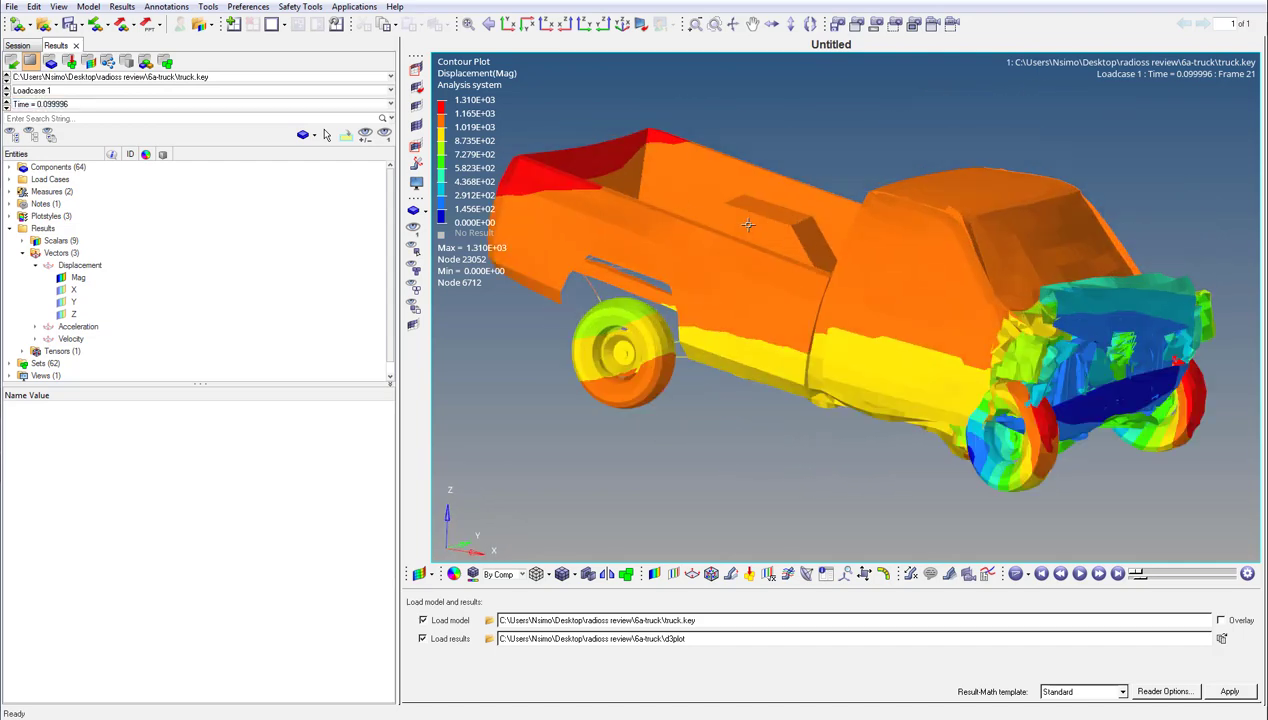
pyautogui.rightClick(287, 243)
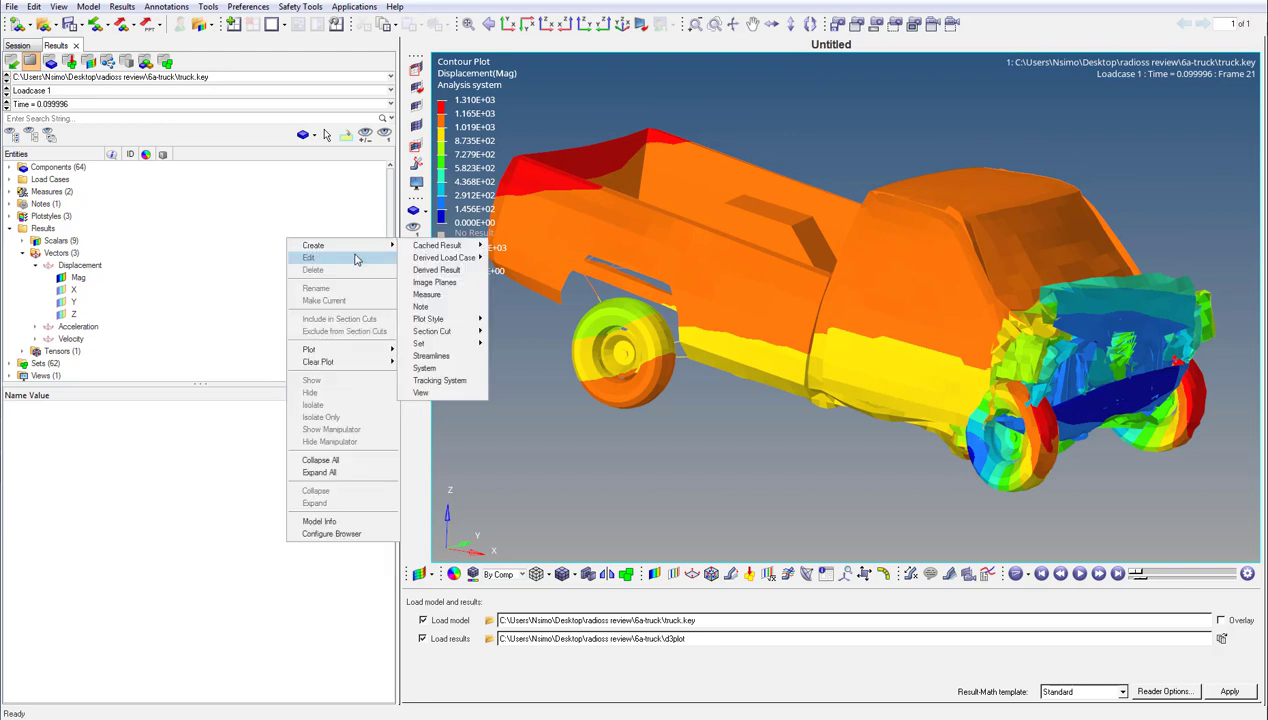
pyautogui.moveTo(380, 247)
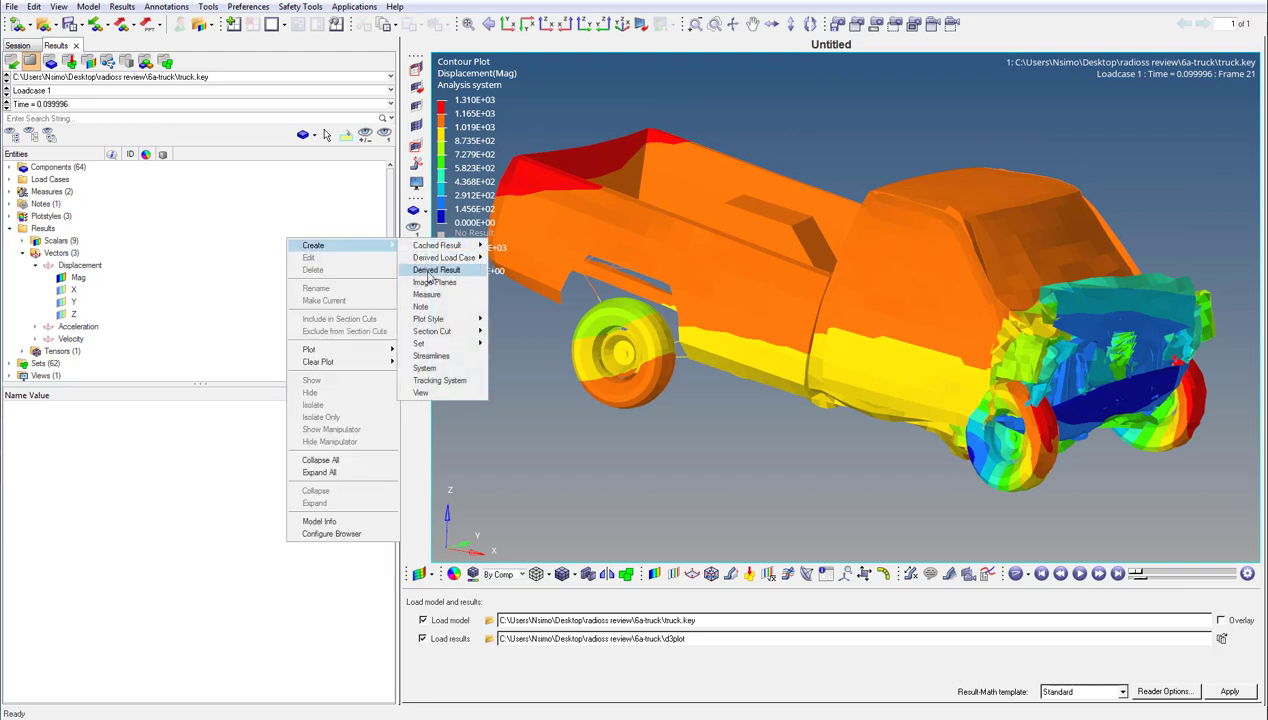
pyautogui.moveTo(436, 331)
pyautogui.click(502, 330)
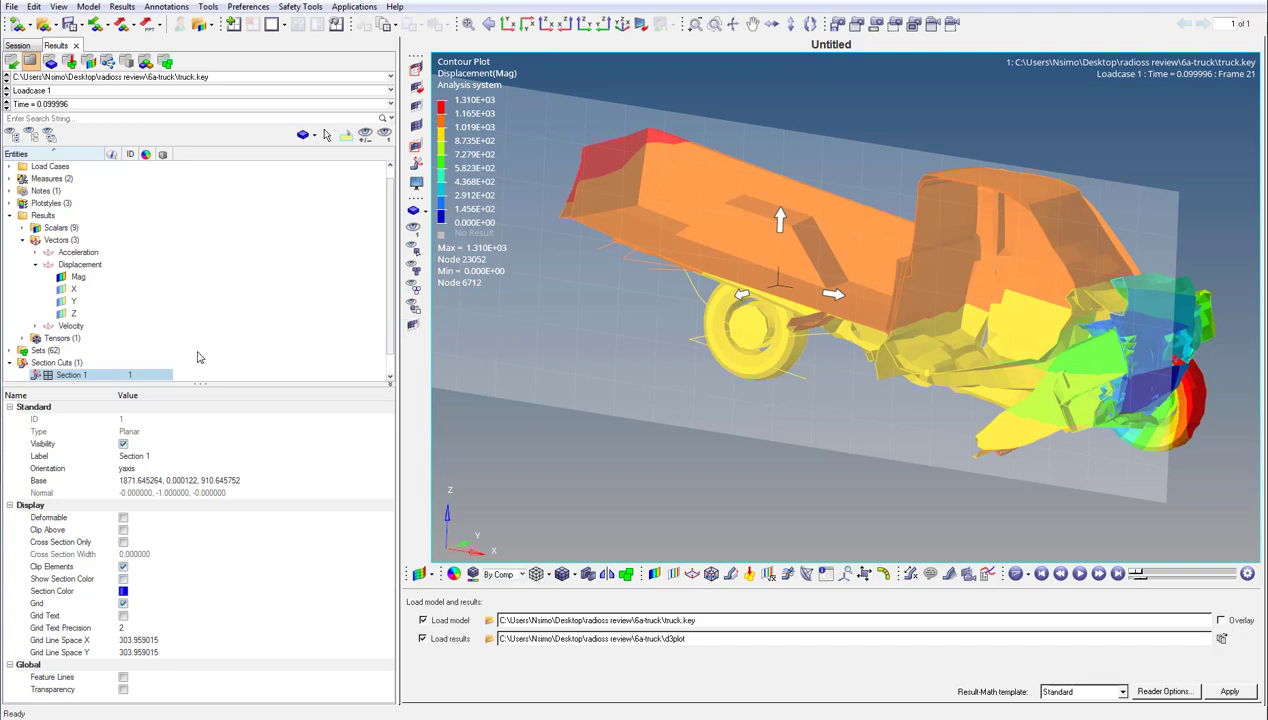
# - Hide the manipulator of Section 1 and show it again
pyautogui.rightClick(144, 374)
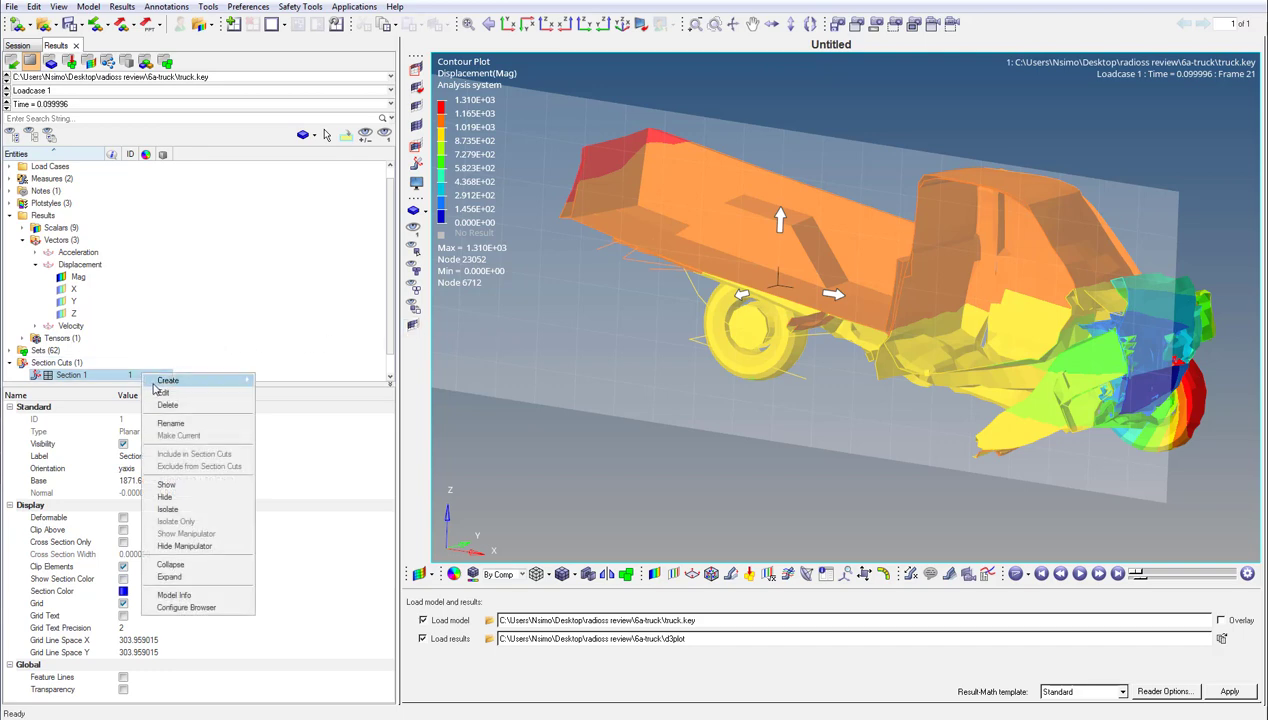
pyautogui.click(203, 546)
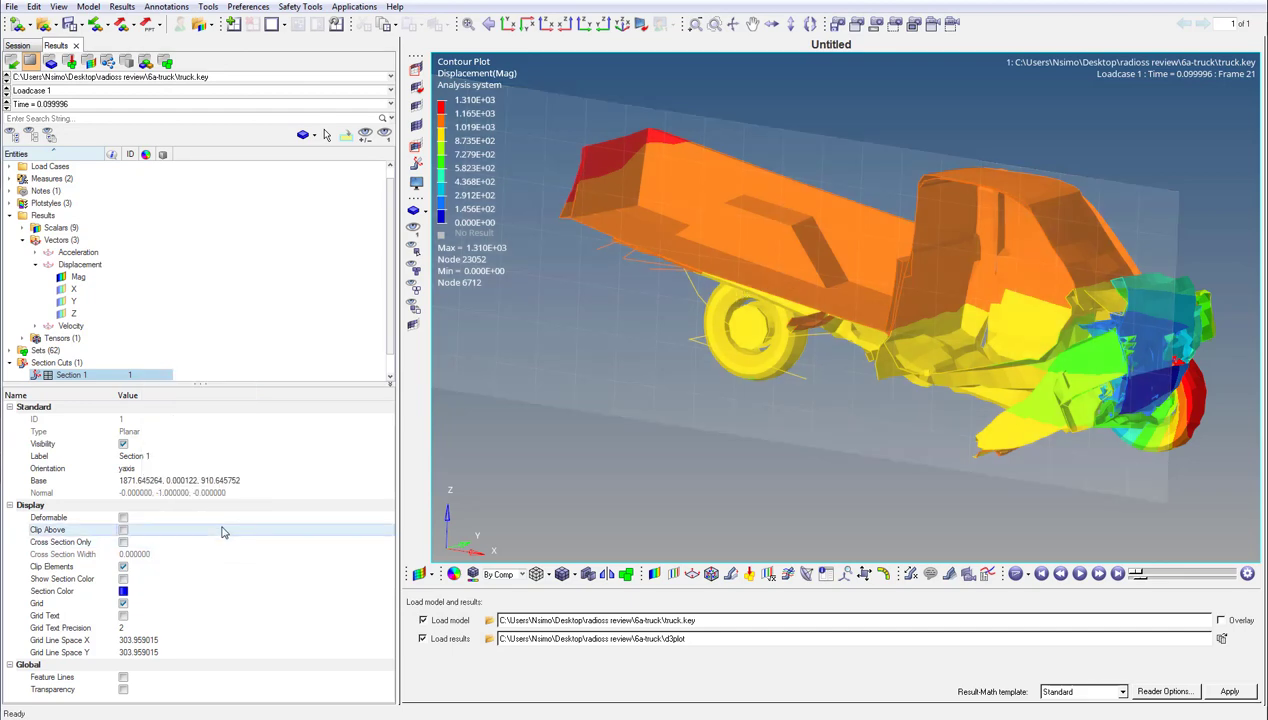
pyautogui.rightClick(144, 375)
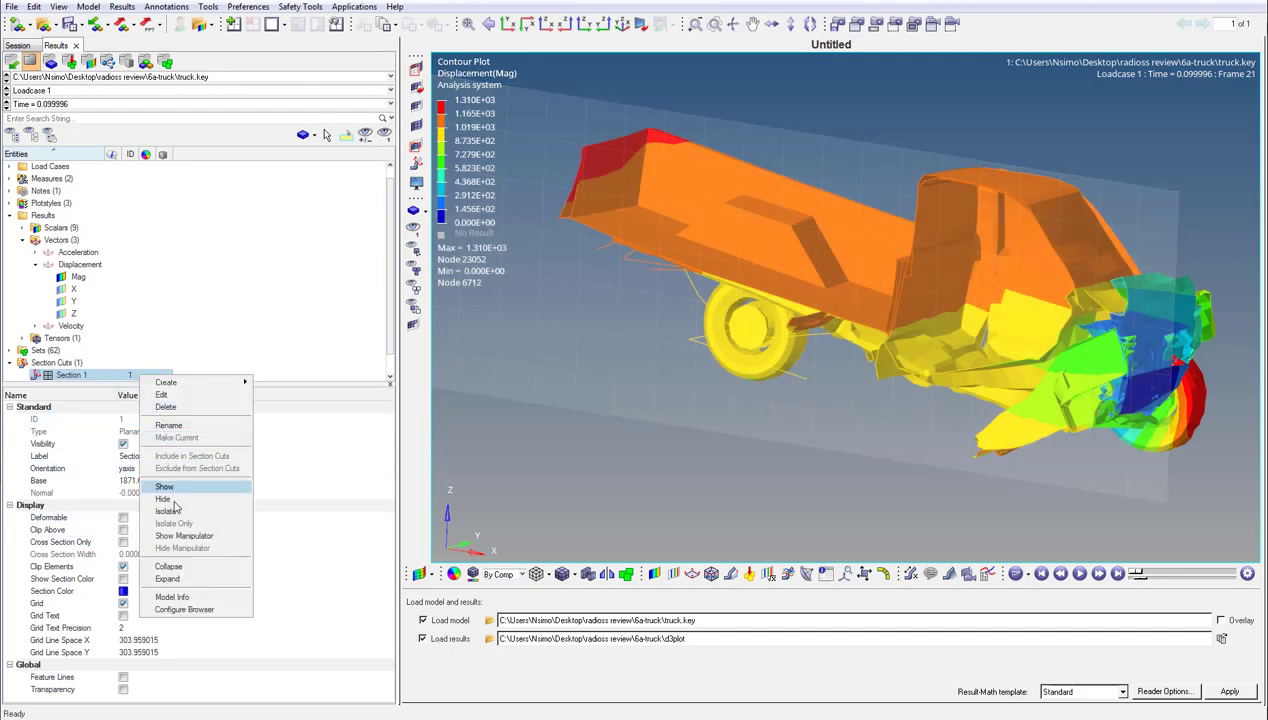
pyautogui.click(185, 537)
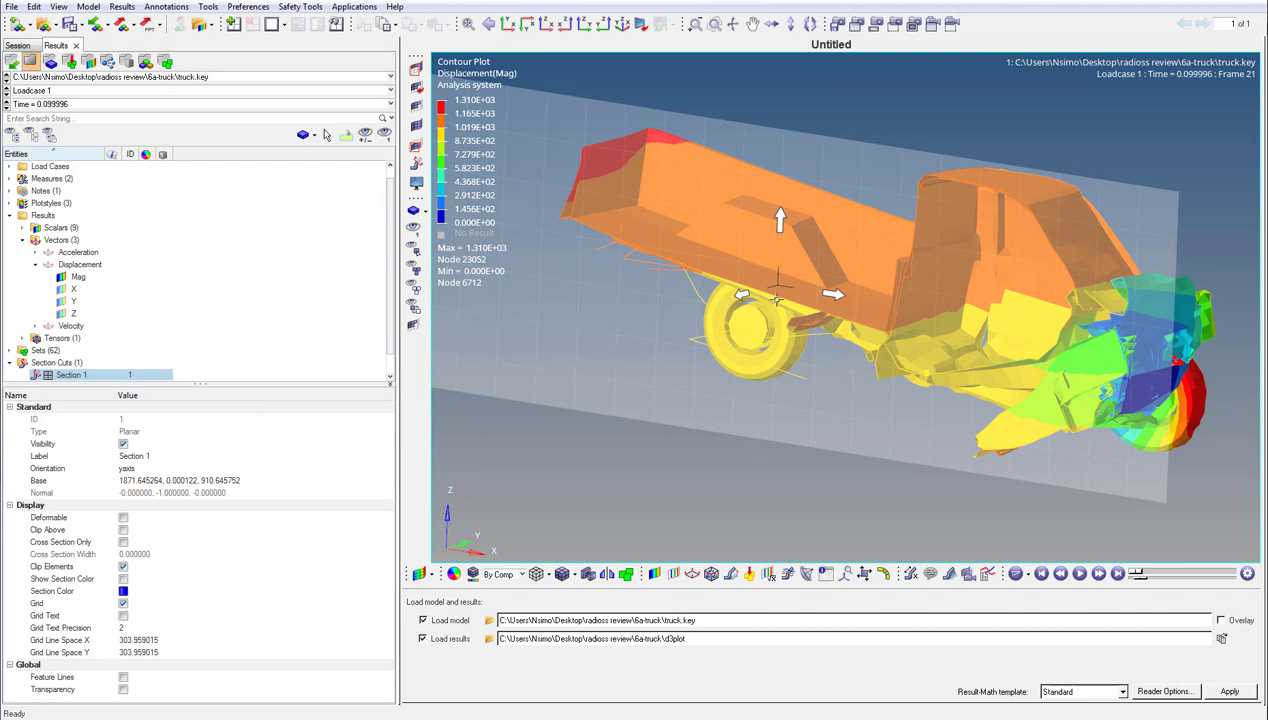
# - Shift the section plane along Y to about 168 and display only the cross section, about 367 wide
pyautogui.keyDown('ctrl'); pyautogui.moveTo(766, 292); pyautogui.dragTo(708, 320); pyautogui.keyUp('ctrl')
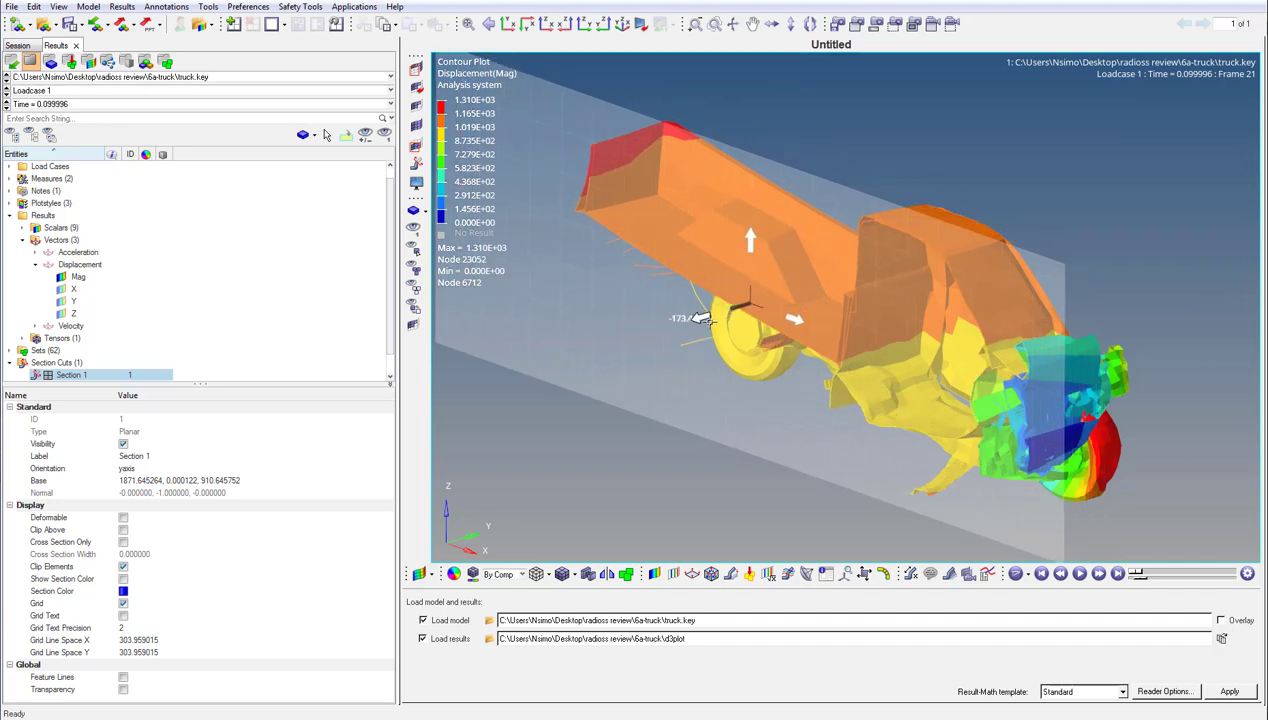
pyautogui.click(123, 542)
pyautogui.click(128, 554)
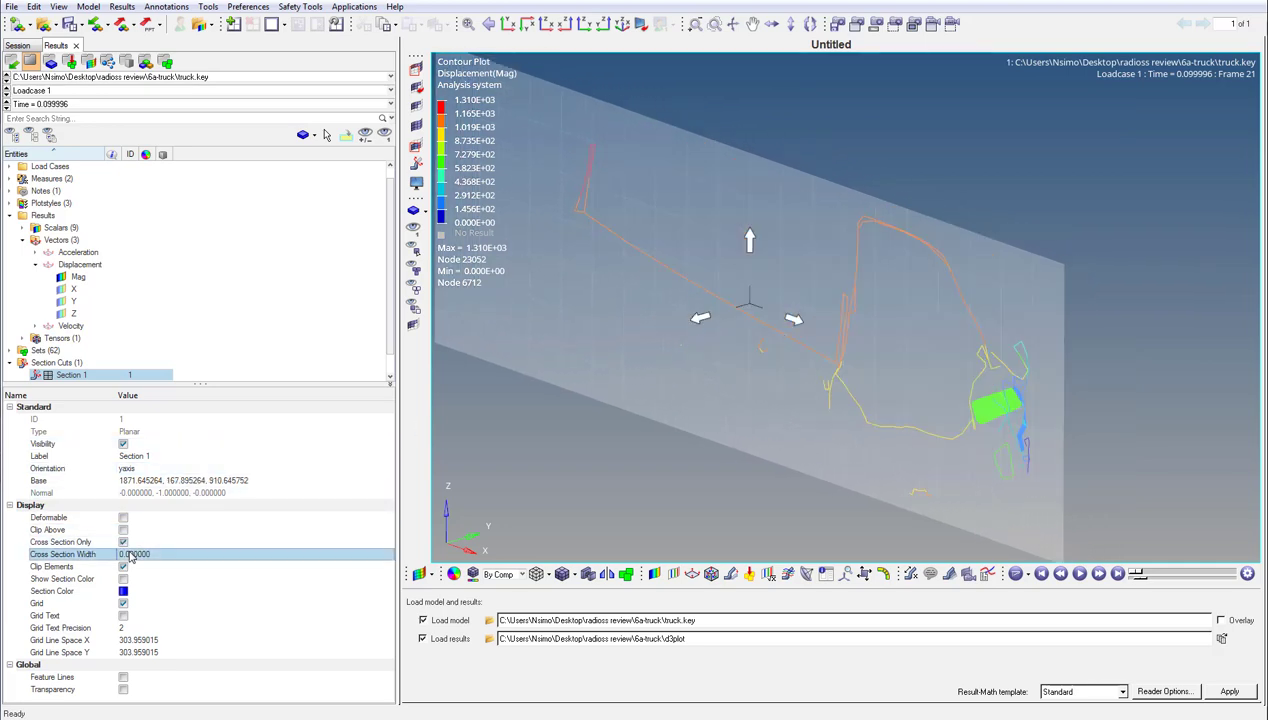
pyautogui.moveTo(138, 557); pyautogui.dragTo(172, 553)
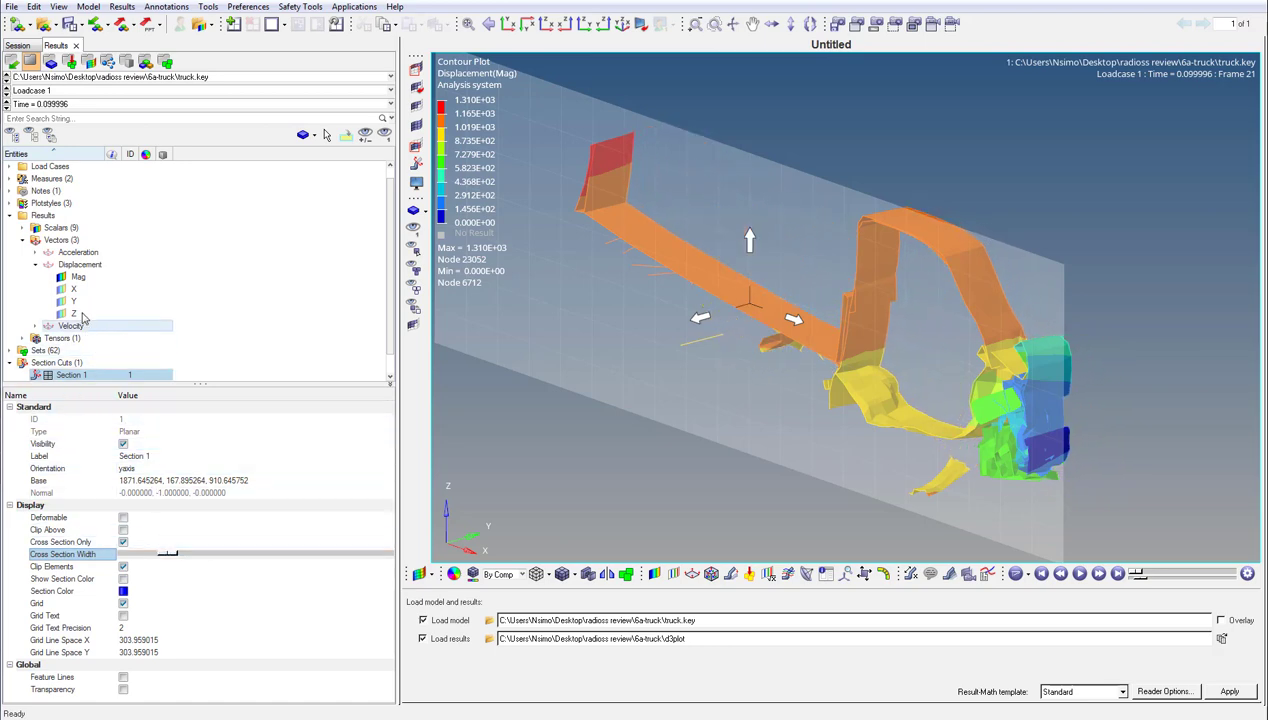
# - Clear the displacement contour and display the rest of the truck with feature lines and transparency
pyautogui.click(62, 278)
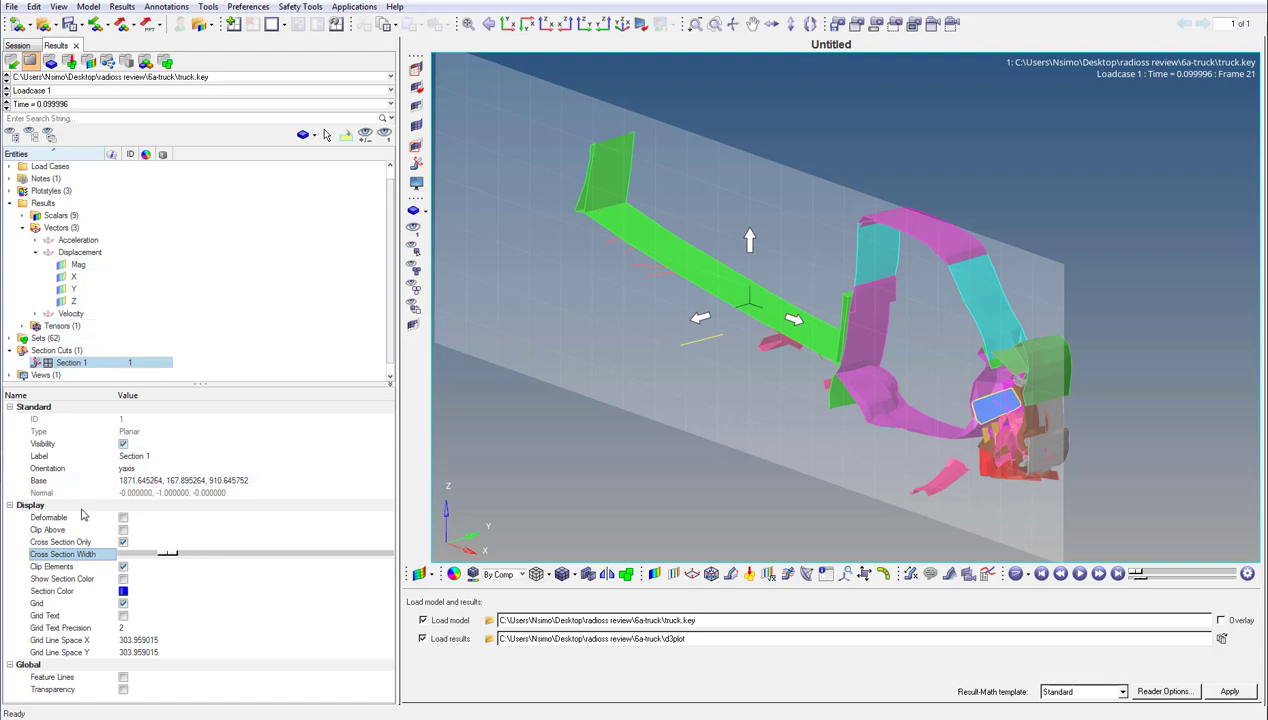
pyautogui.click(123, 677)
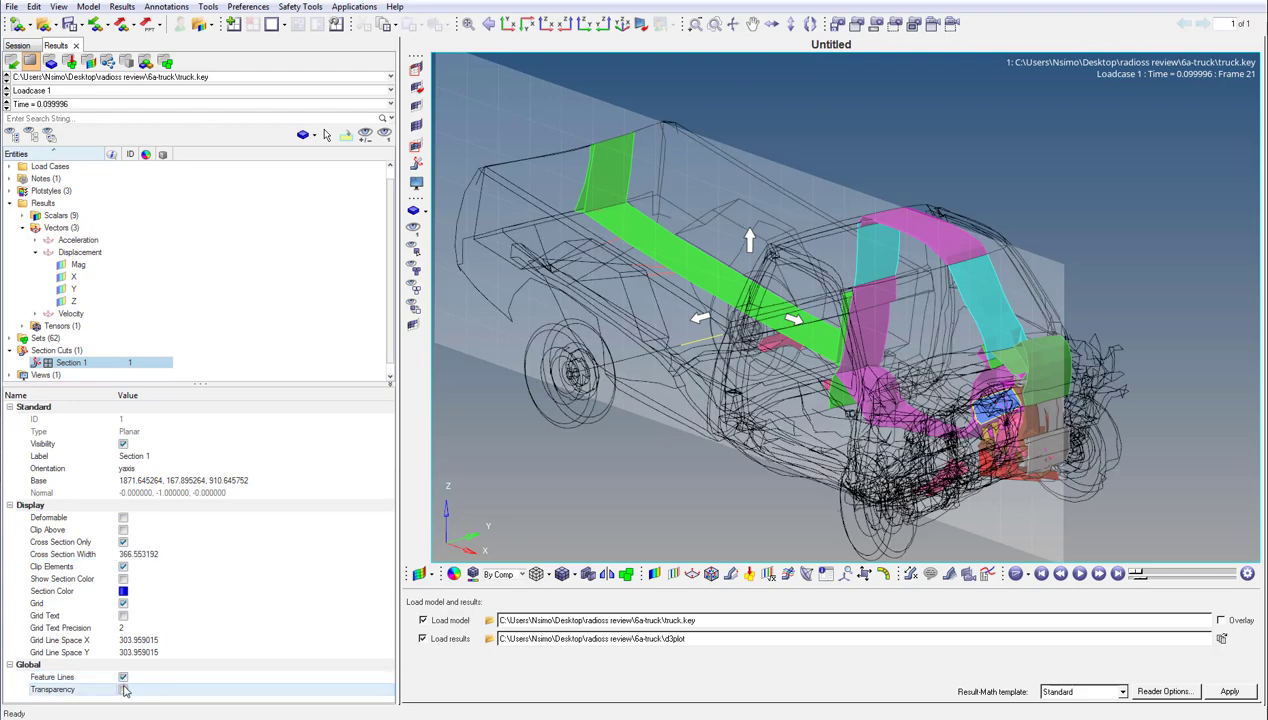
pyautogui.click(123, 689)
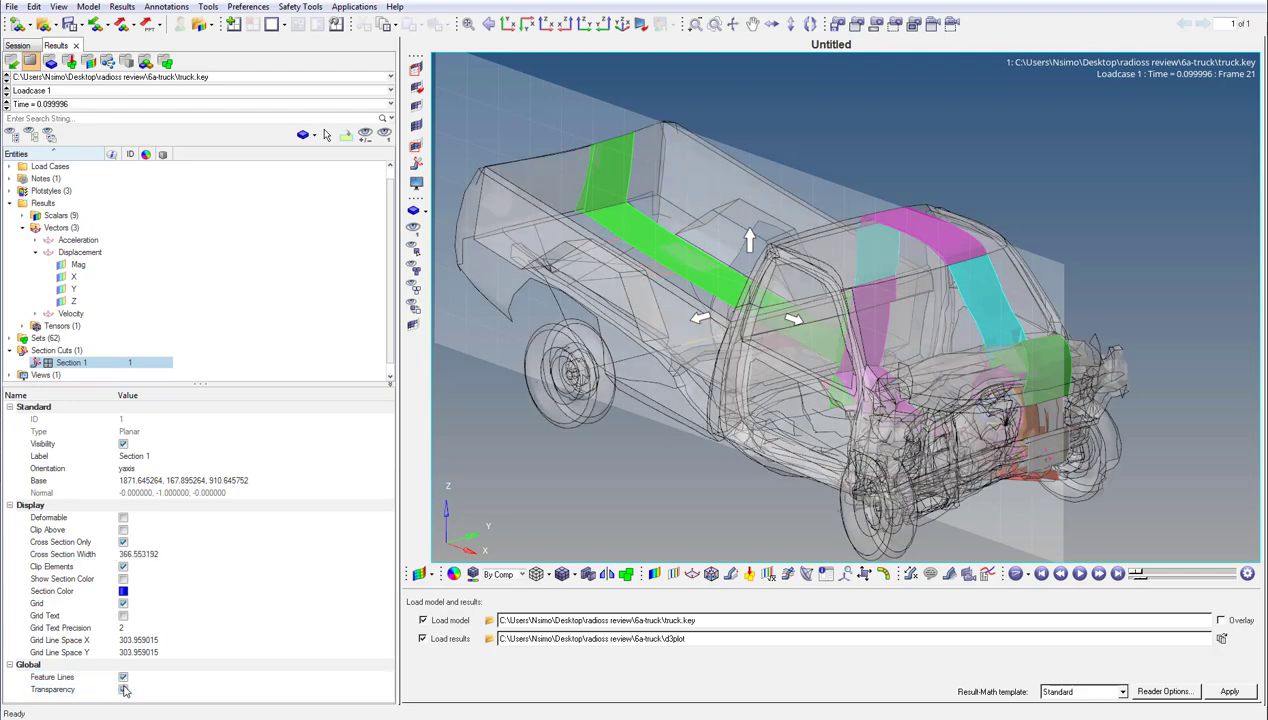
# - Turn off the grid of Section 1 and hide the section cut
pyautogui.click(123, 604)
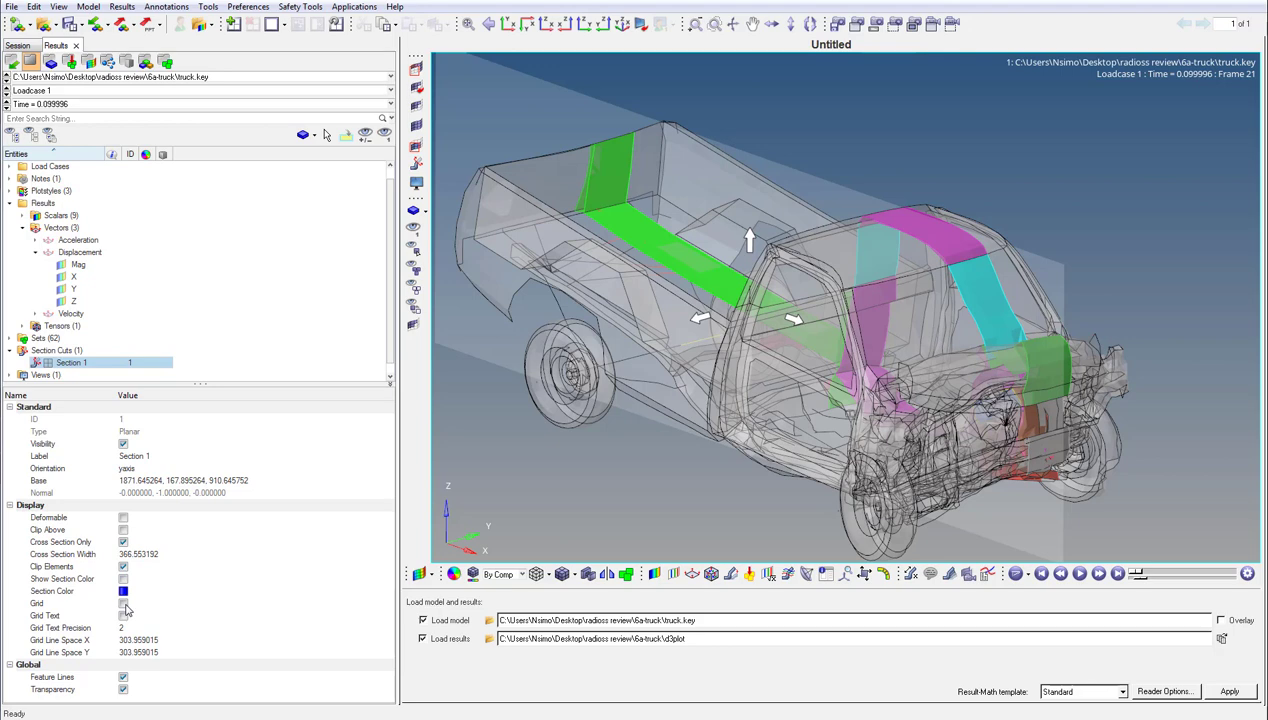
pyautogui.click(123, 445)
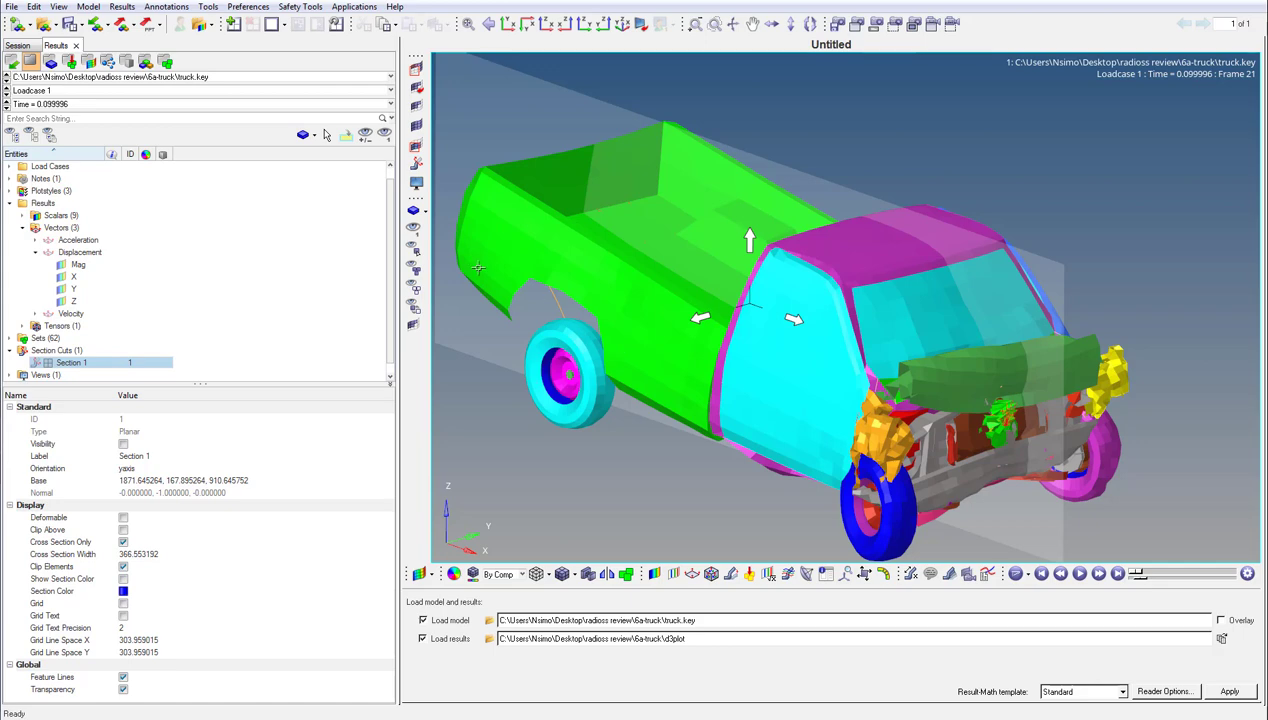
# - Create a Distance Between measure from hood node 9562 to front-end node 276, with label transparency turned off
pyautogui.rightClick(338, 258)
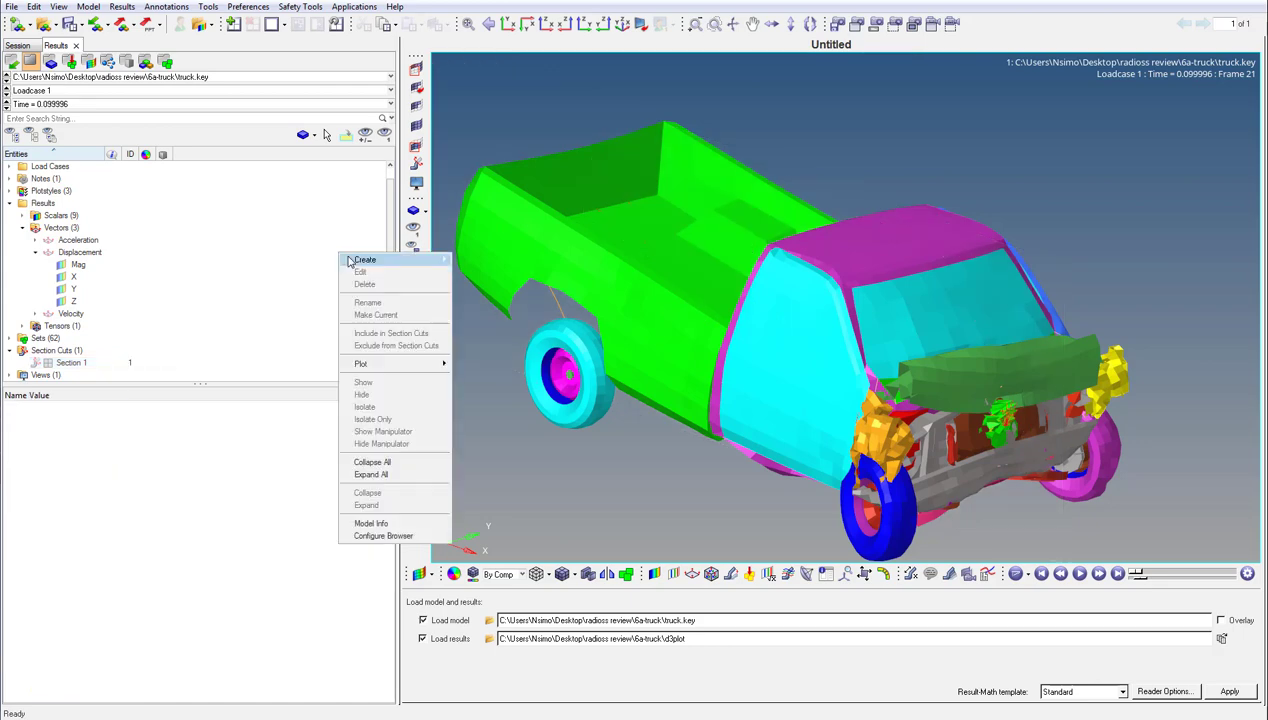
pyautogui.moveTo(350, 261)
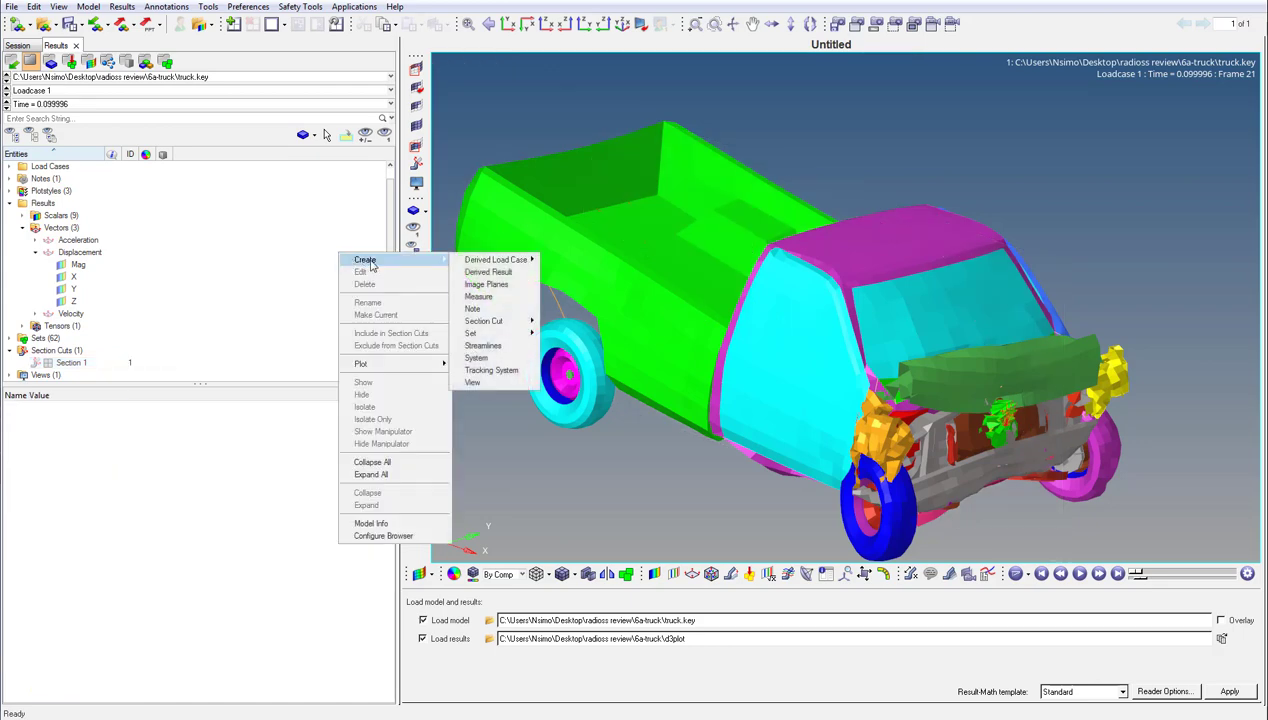
pyautogui.click(480, 297)
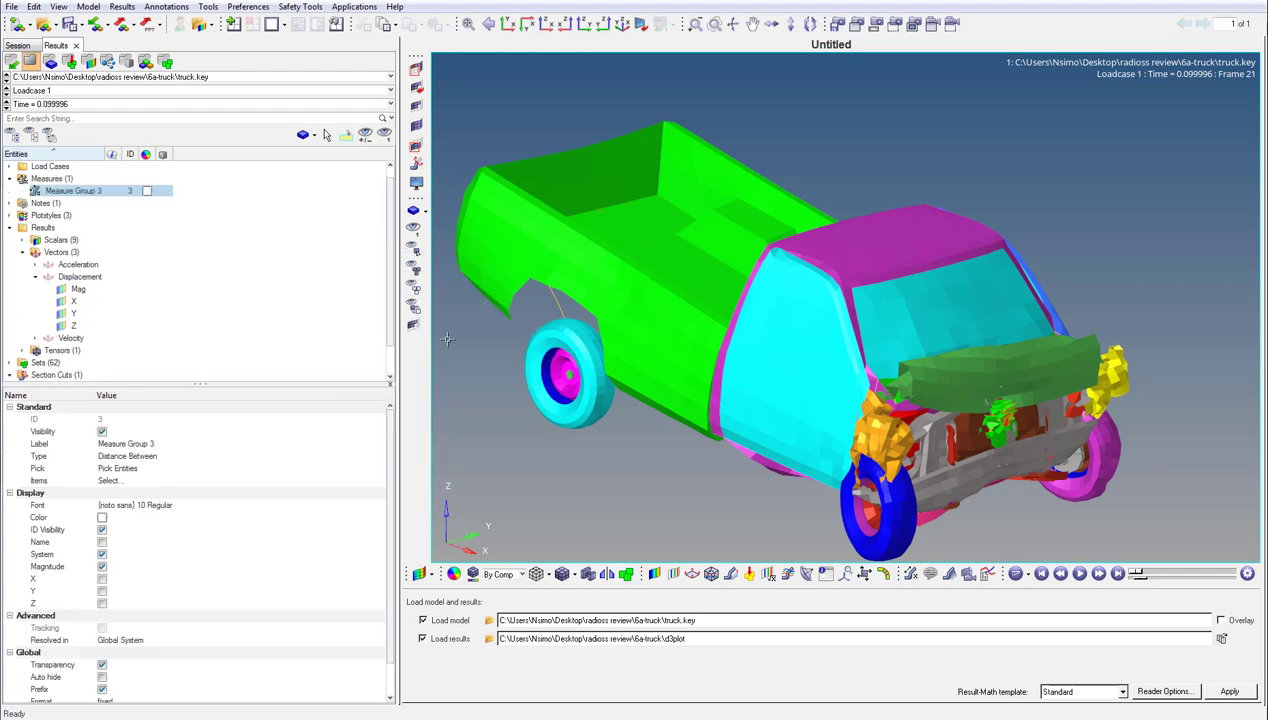
pyautogui.click(214, 468)
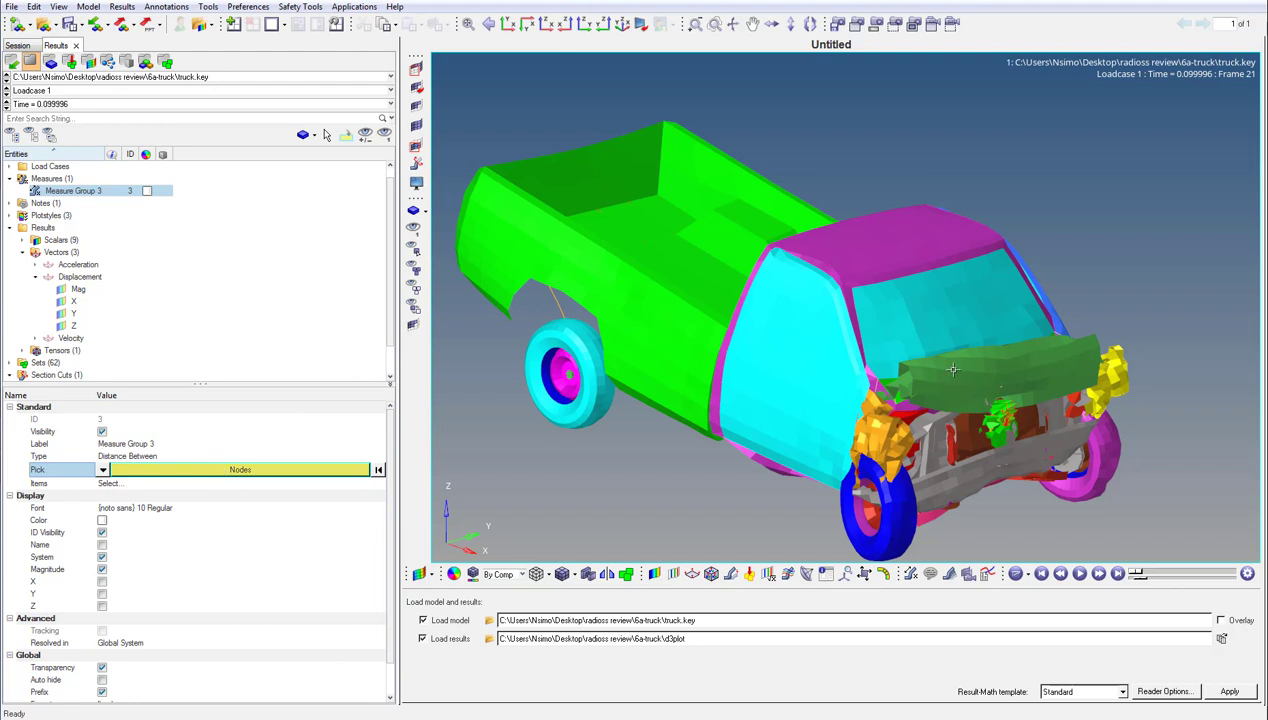
pyautogui.click(1006, 373)
pyautogui.click(1015, 458)
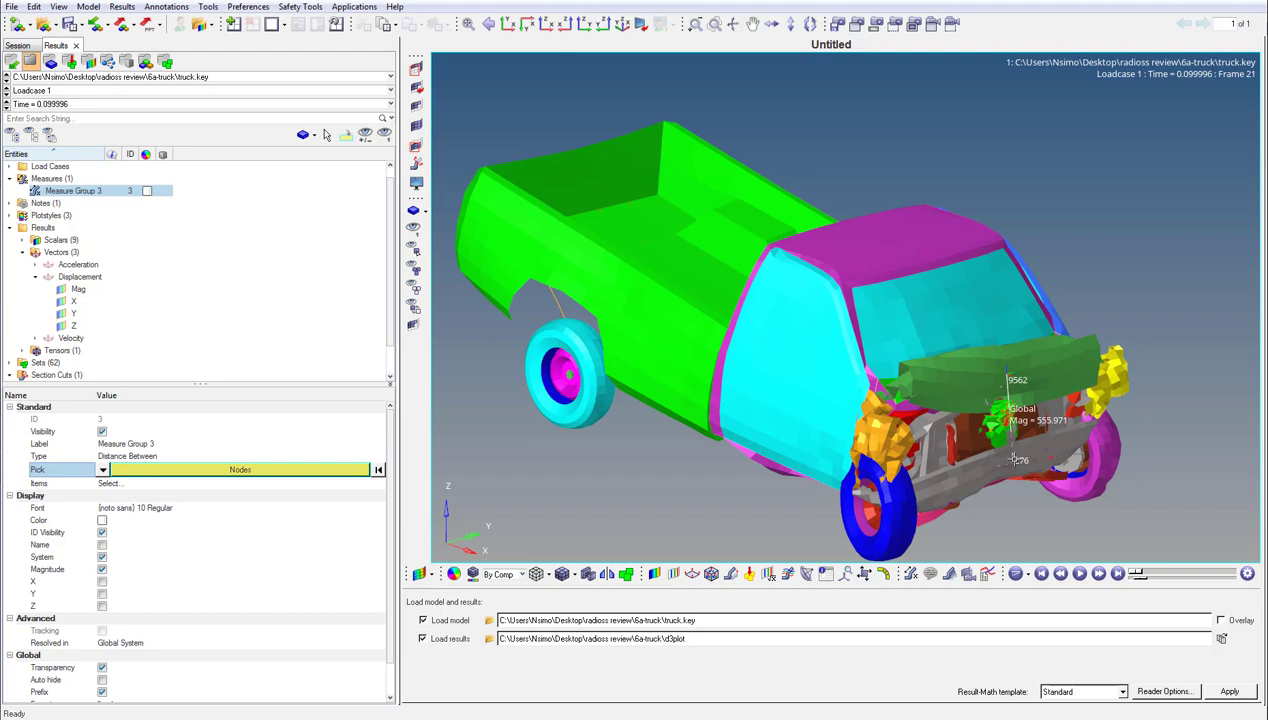
pyautogui.click(103, 669)
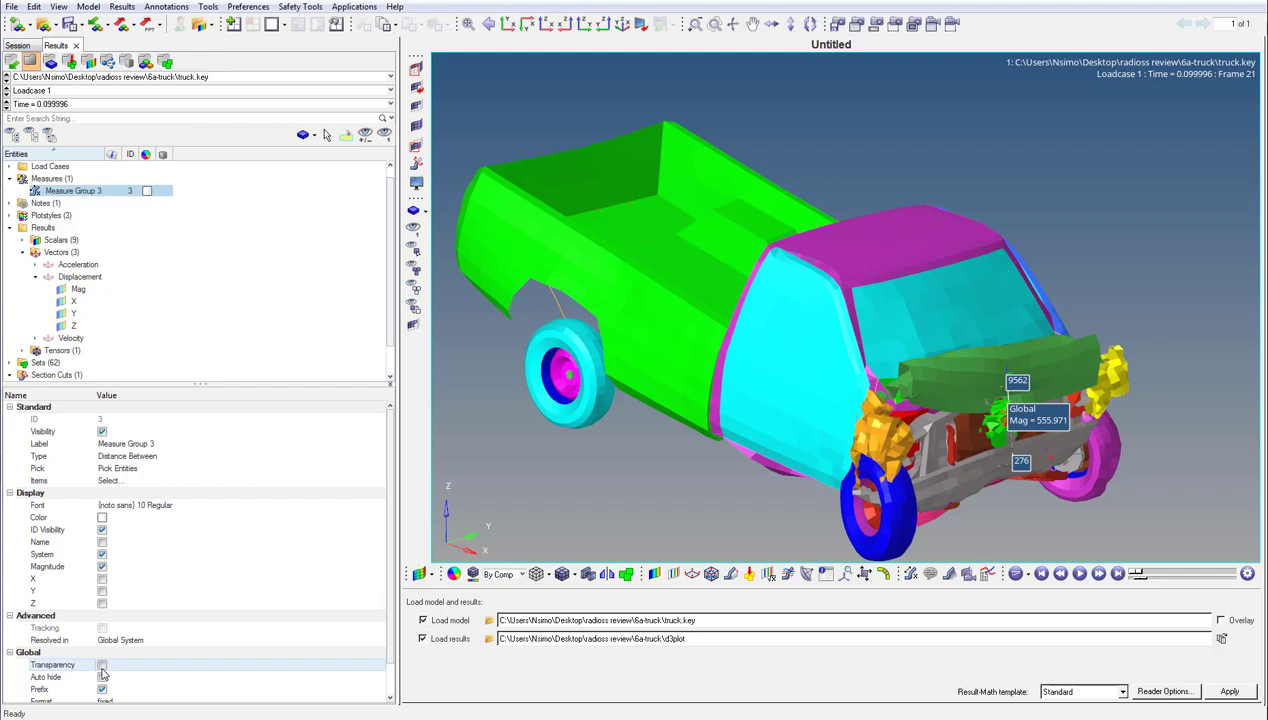
# - Plot the magnitude of the 9562–276 distance measure as a live-linked curve in a new plot and animate the results
pyautogui.click(140, 482)
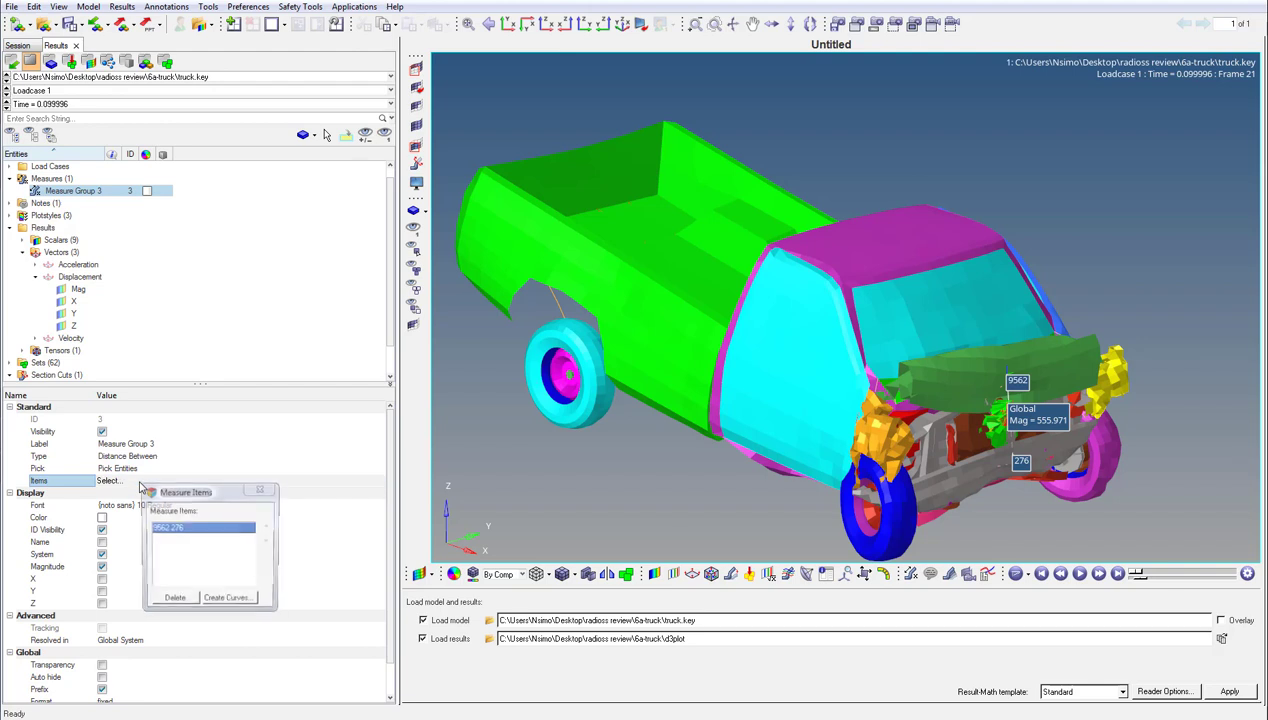
pyautogui.click(222, 601)
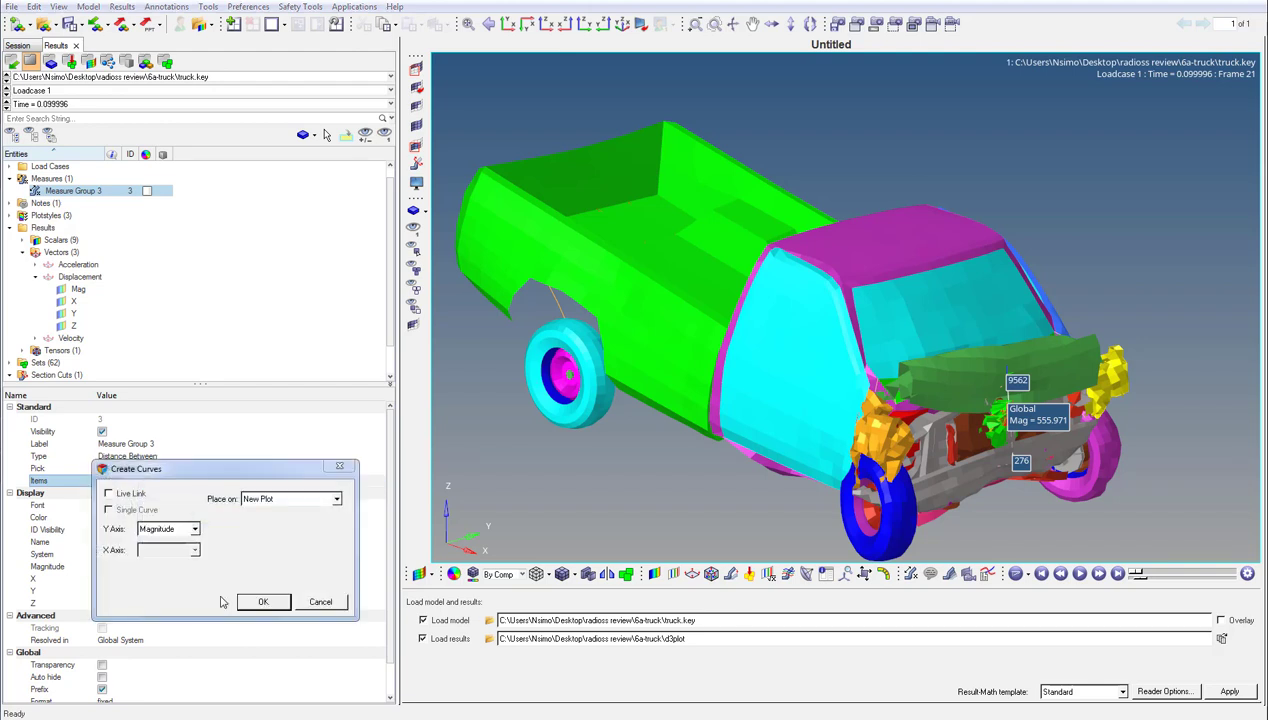
pyautogui.click(144, 497)
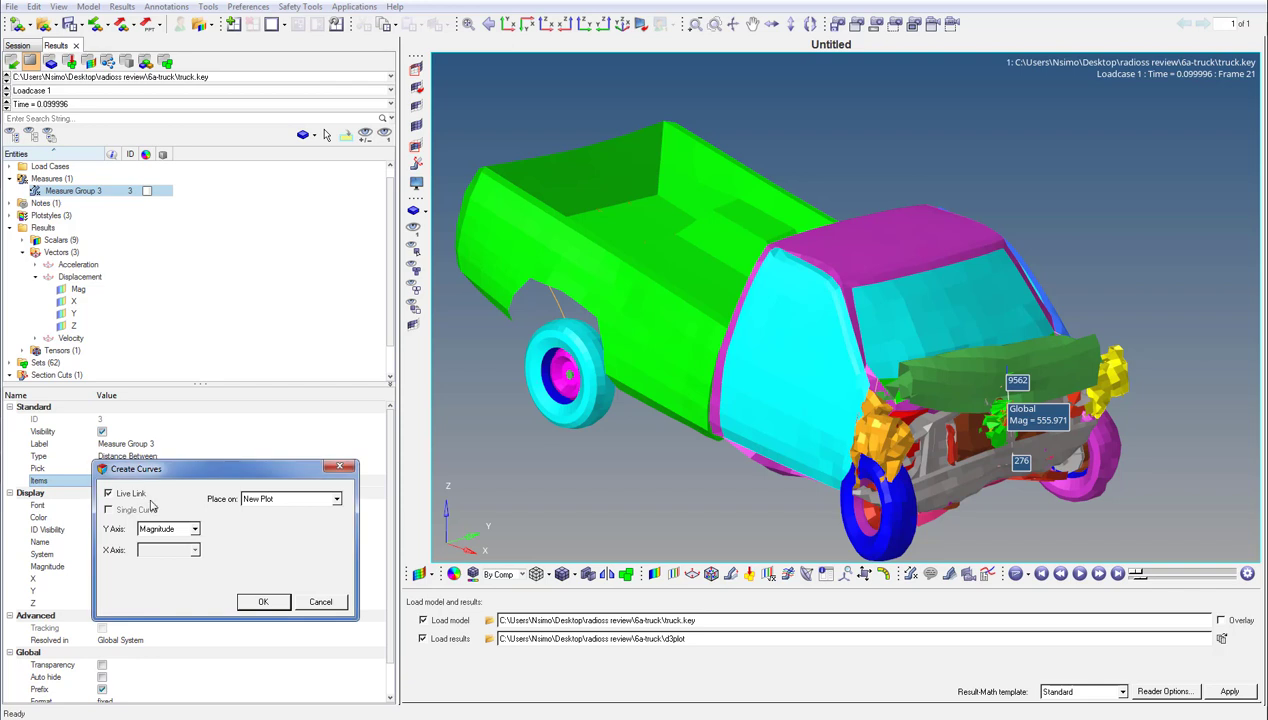
pyautogui.click(262, 602)
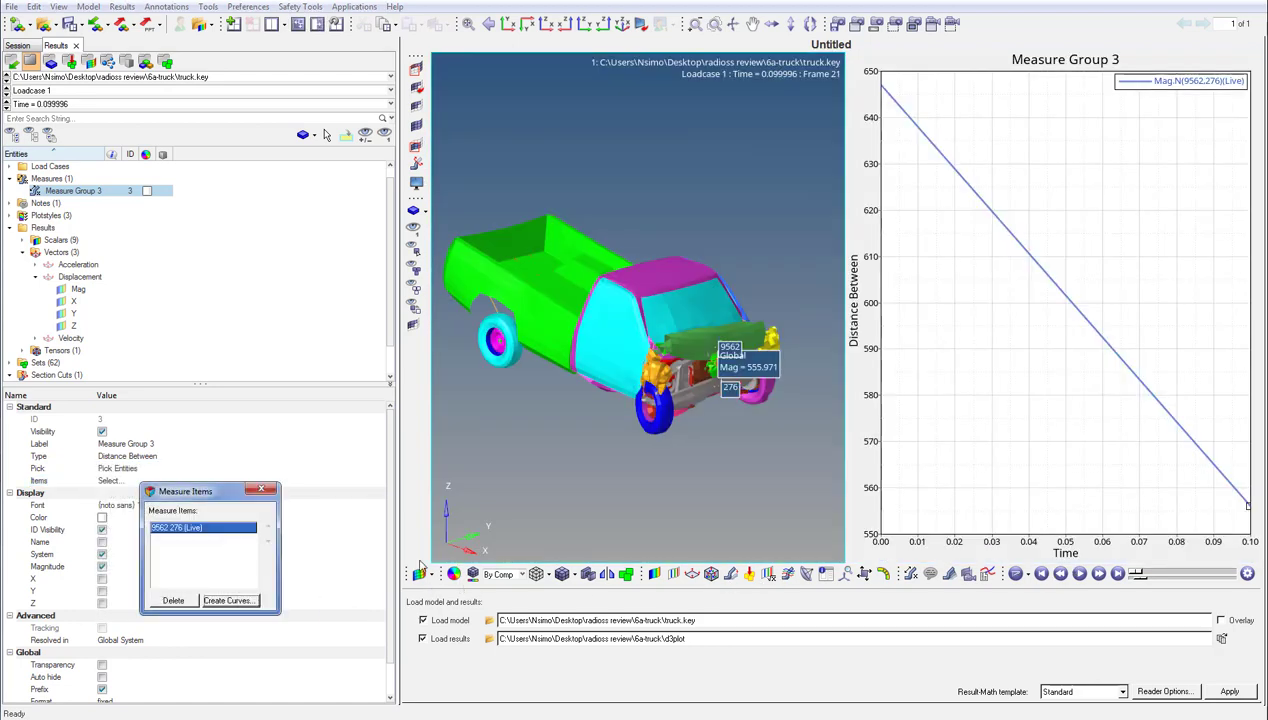
pyautogui.click(261, 488)
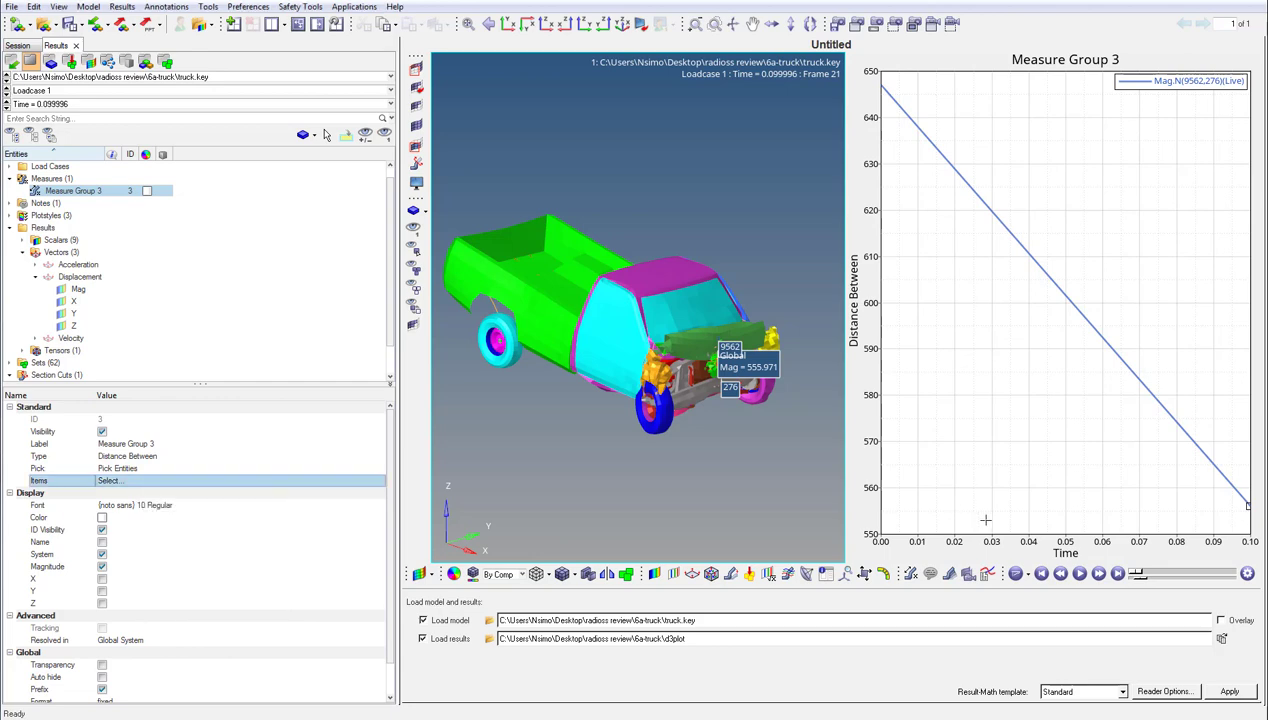
pyautogui.click(1079, 574)
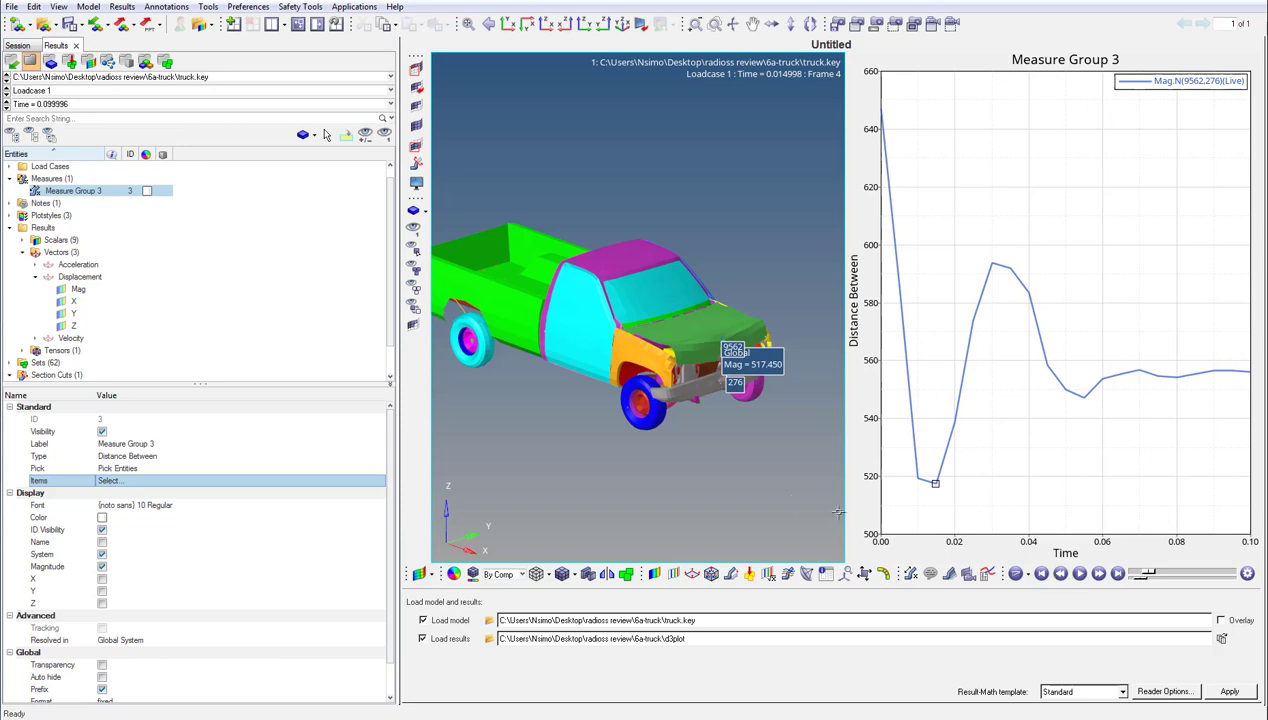
# - Contour the displacement magnitude and overlay resultant X+Y+Z displacement vectors on the rear wheel component
pyautogui.click(68, 290)
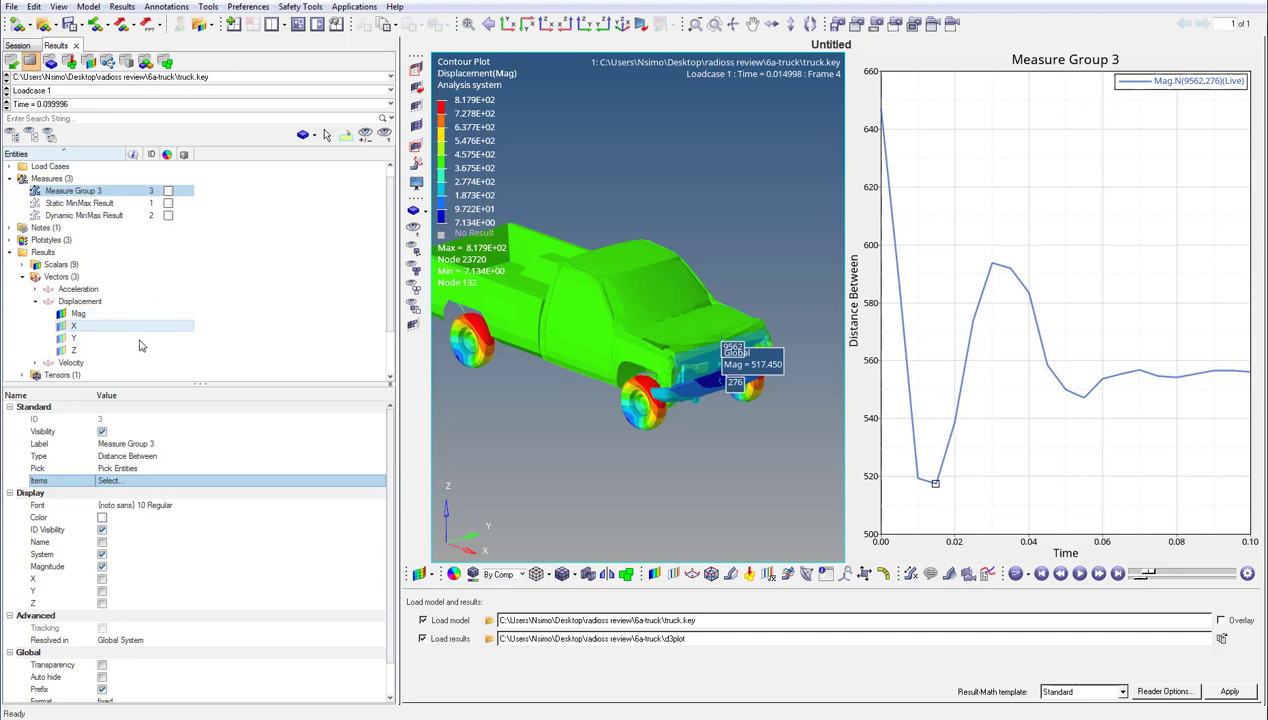
pyautogui.click(690, 576)
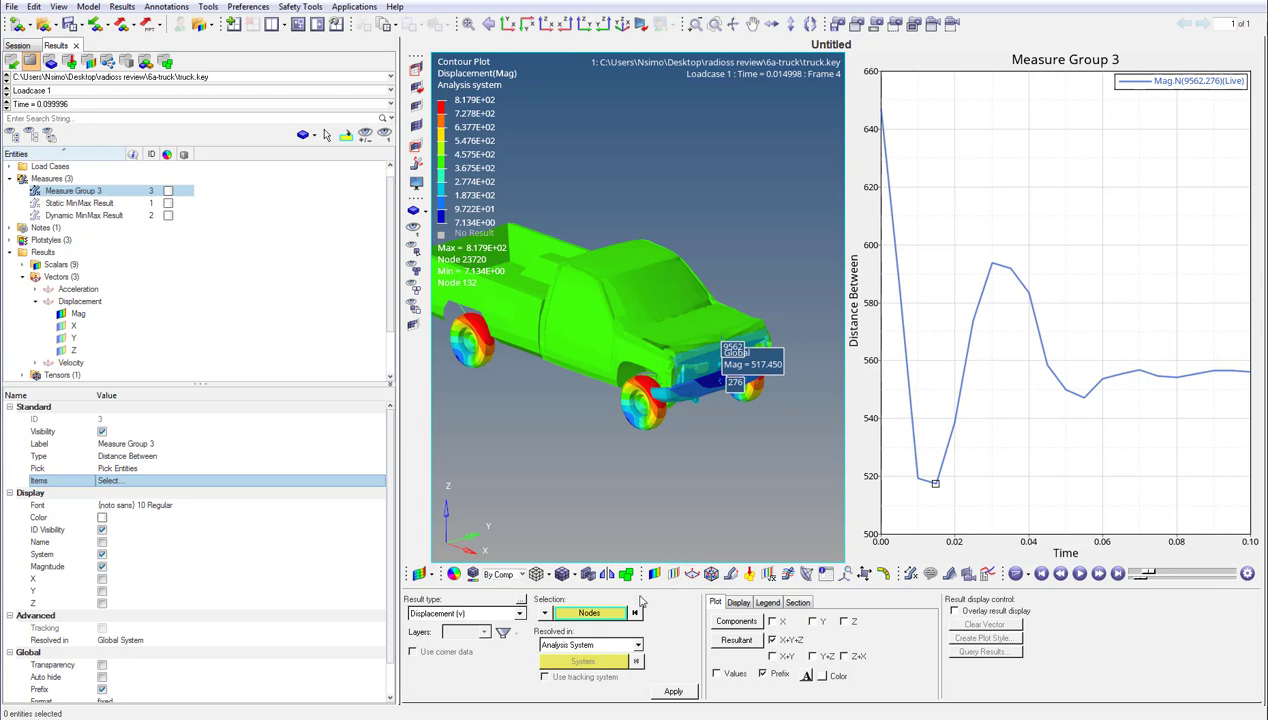
pyautogui.click(545, 613)
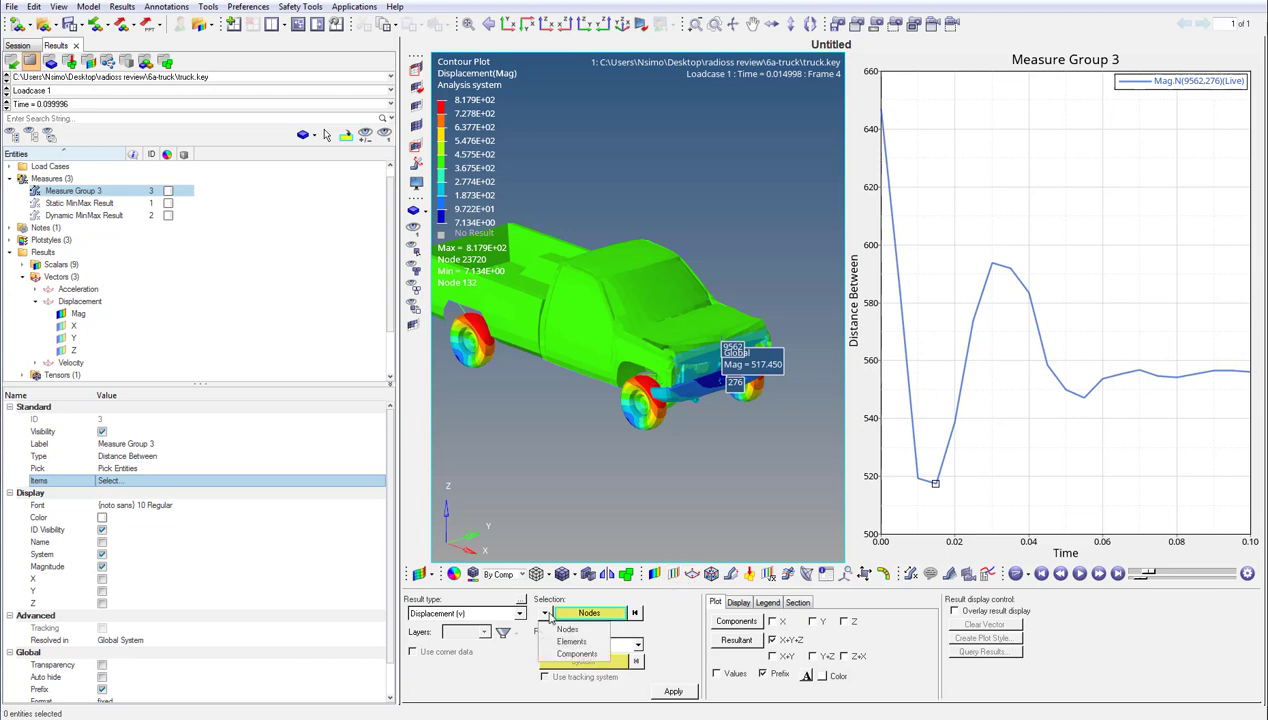
pyautogui.click(577, 653)
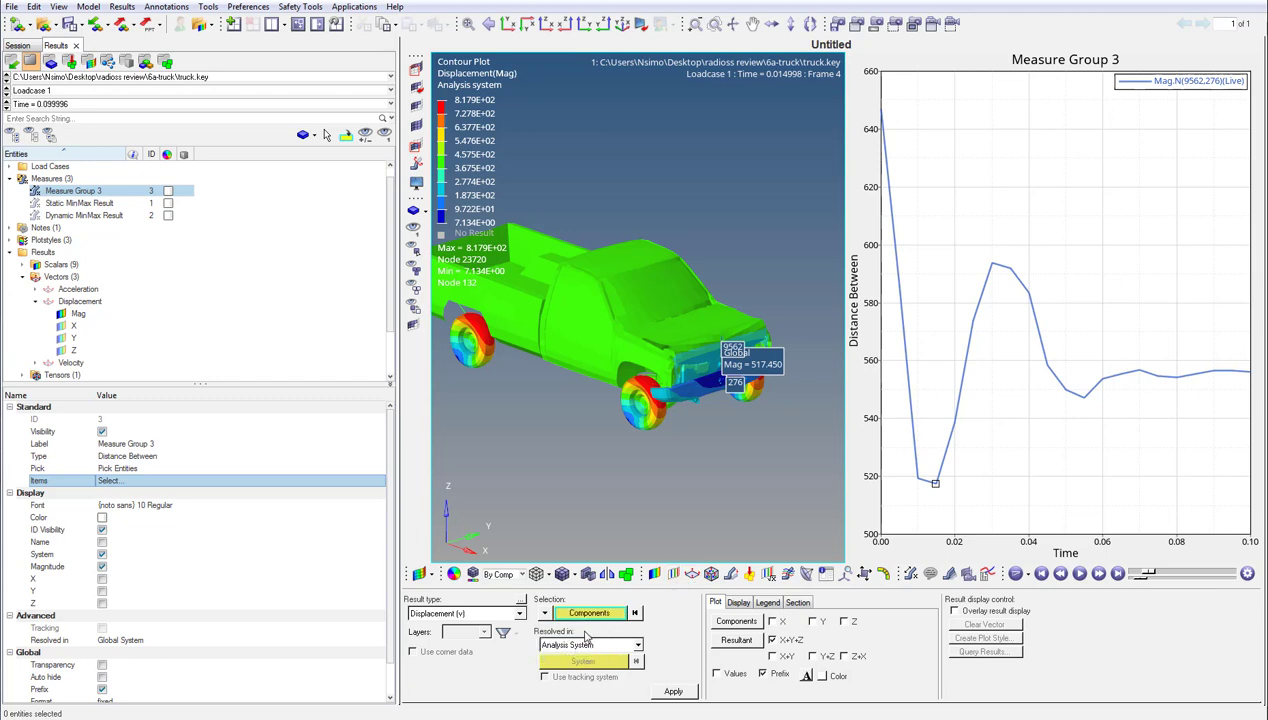
pyautogui.click(589, 613)
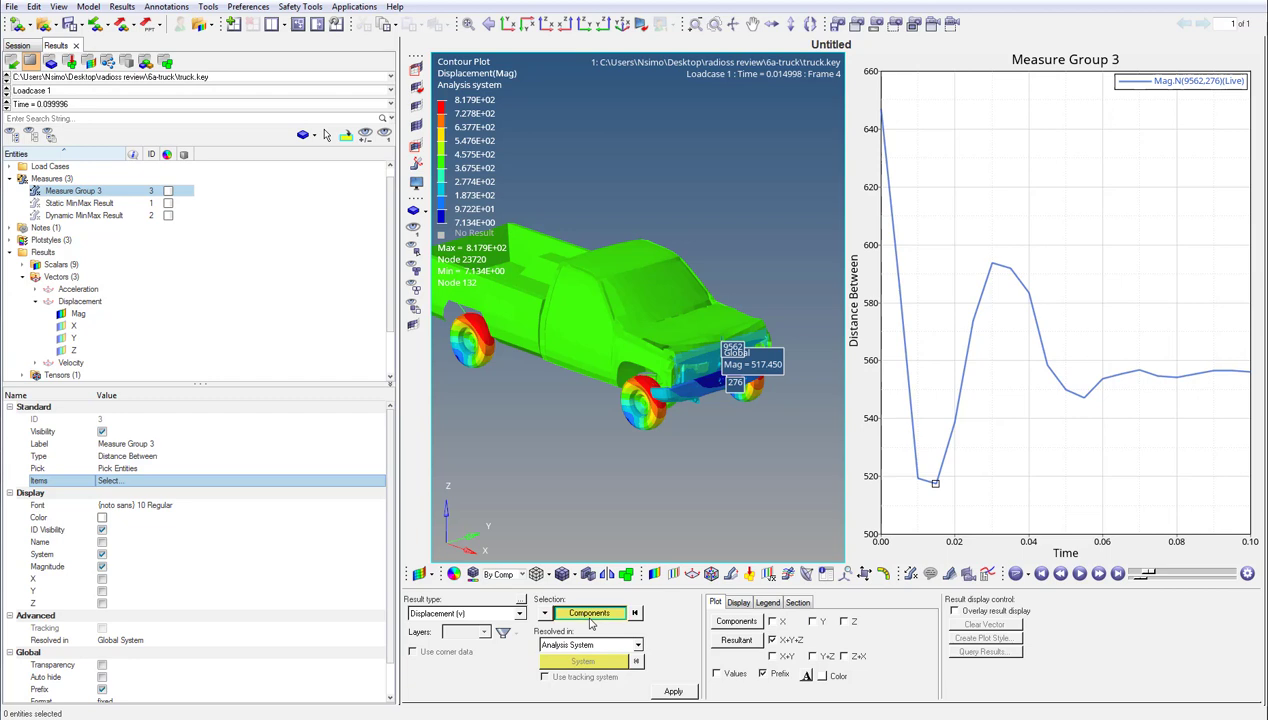
pyautogui.click(481, 362)
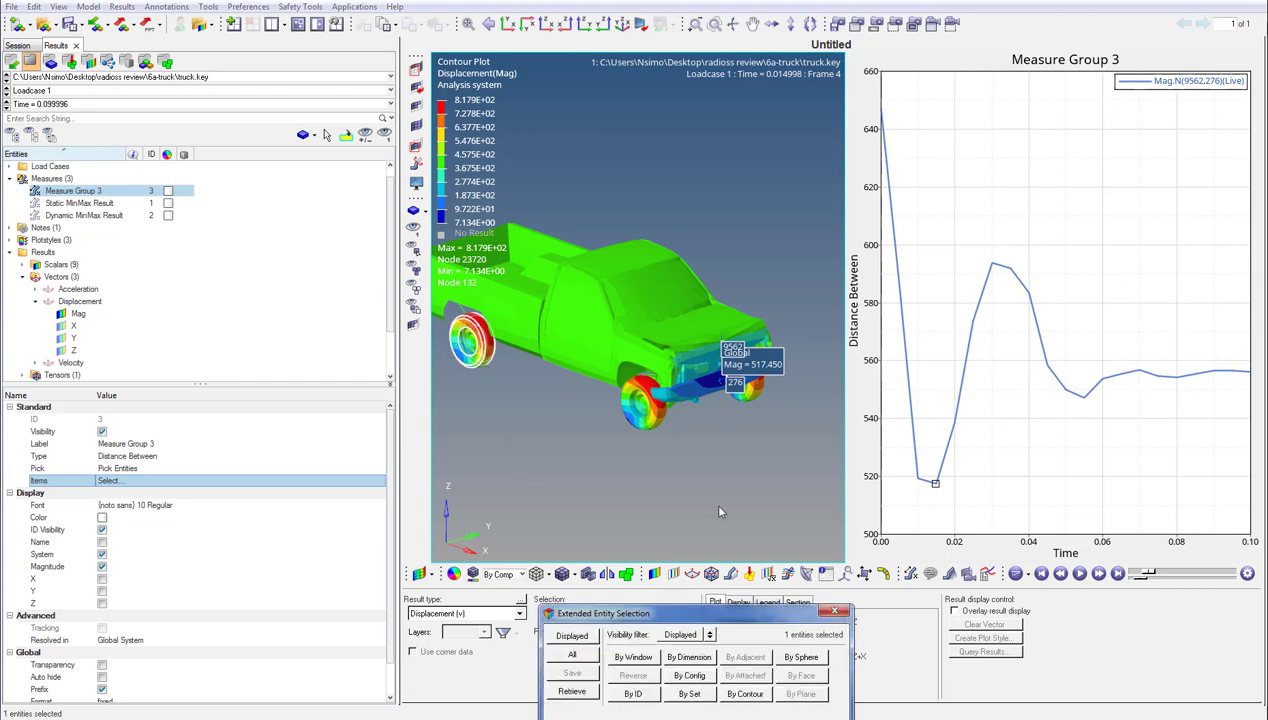
pyautogui.click(834, 611)
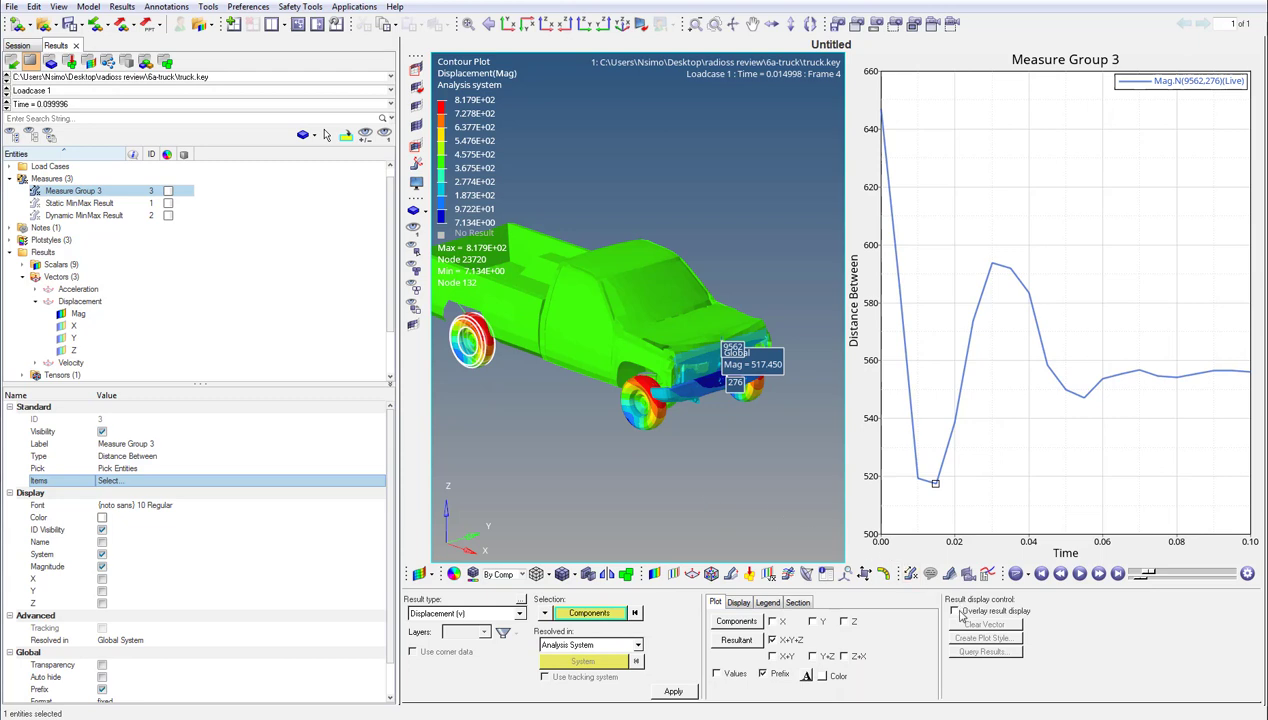
pyautogui.click(955, 611)
pyautogui.click(673, 691)
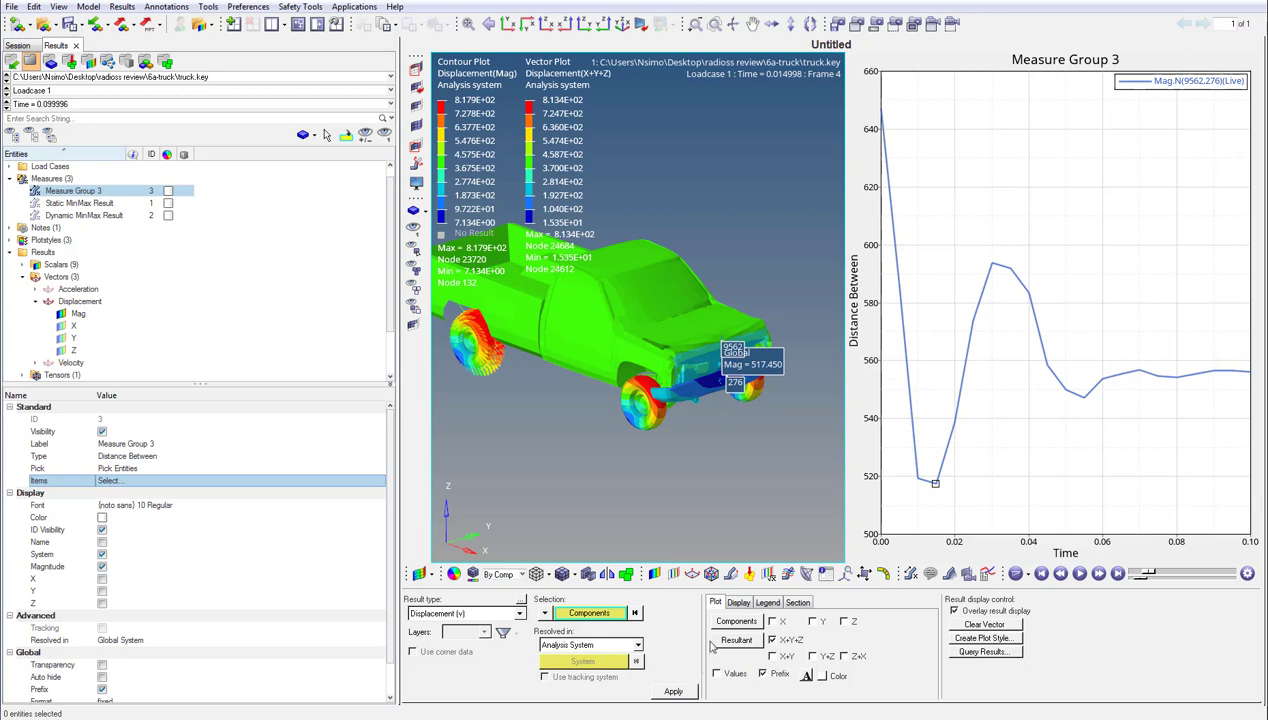
# - Set the vectors to uniform size scaling of 100 and color them by direction, and clear the vector plot
pyautogui.click(733, 606)
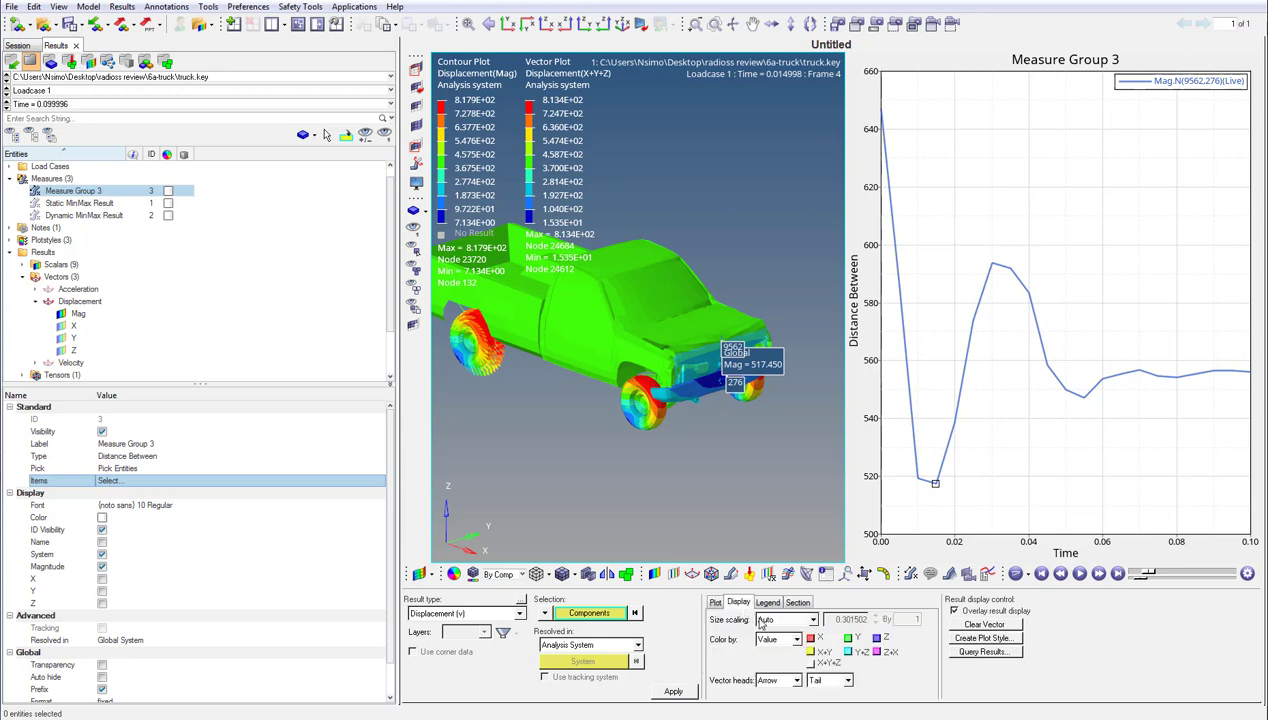
pyautogui.click(758, 619)
pyautogui.click(779, 652)
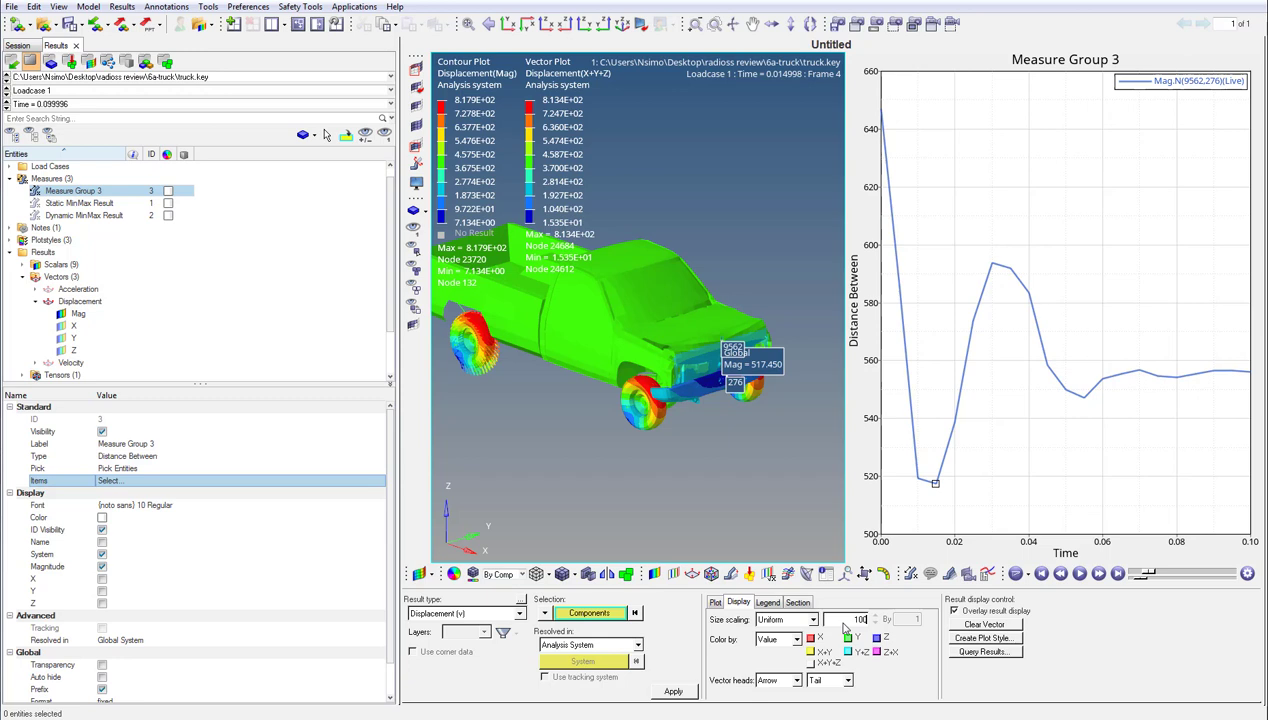
pyautogui.click(779, 639)
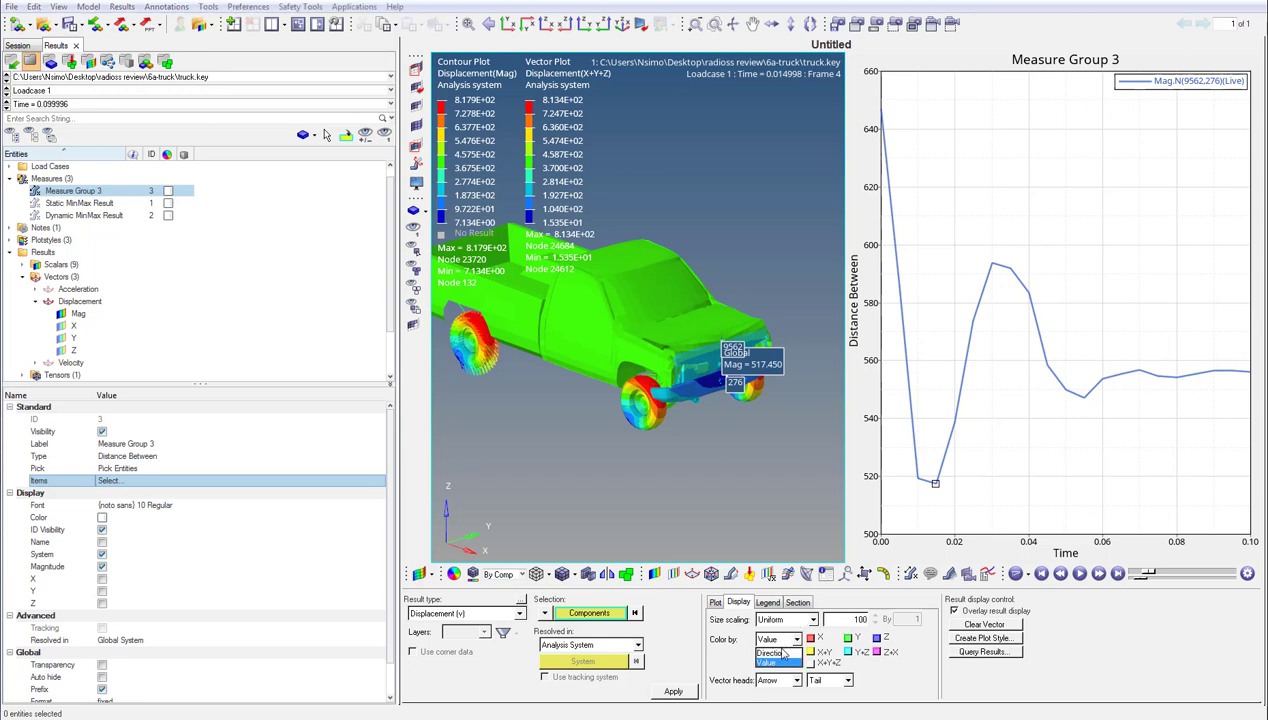
pyautogui.click(785, 652)
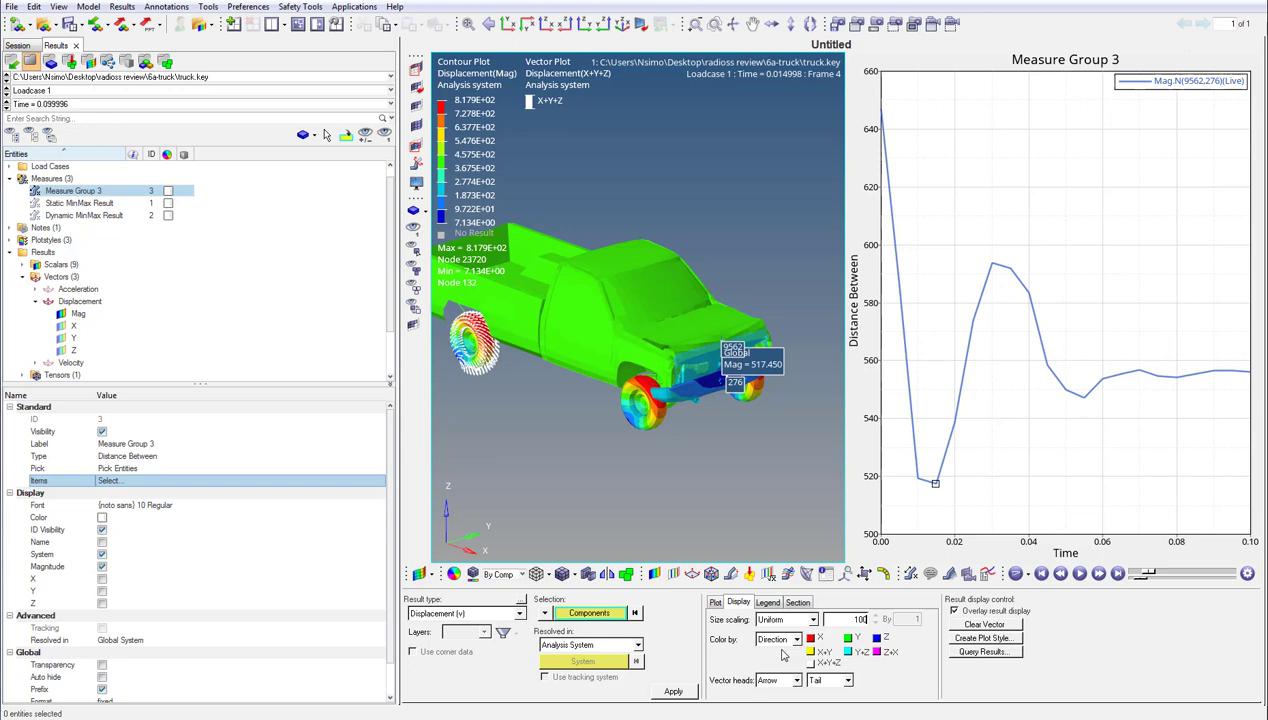
pyautogui.click(973, 625)
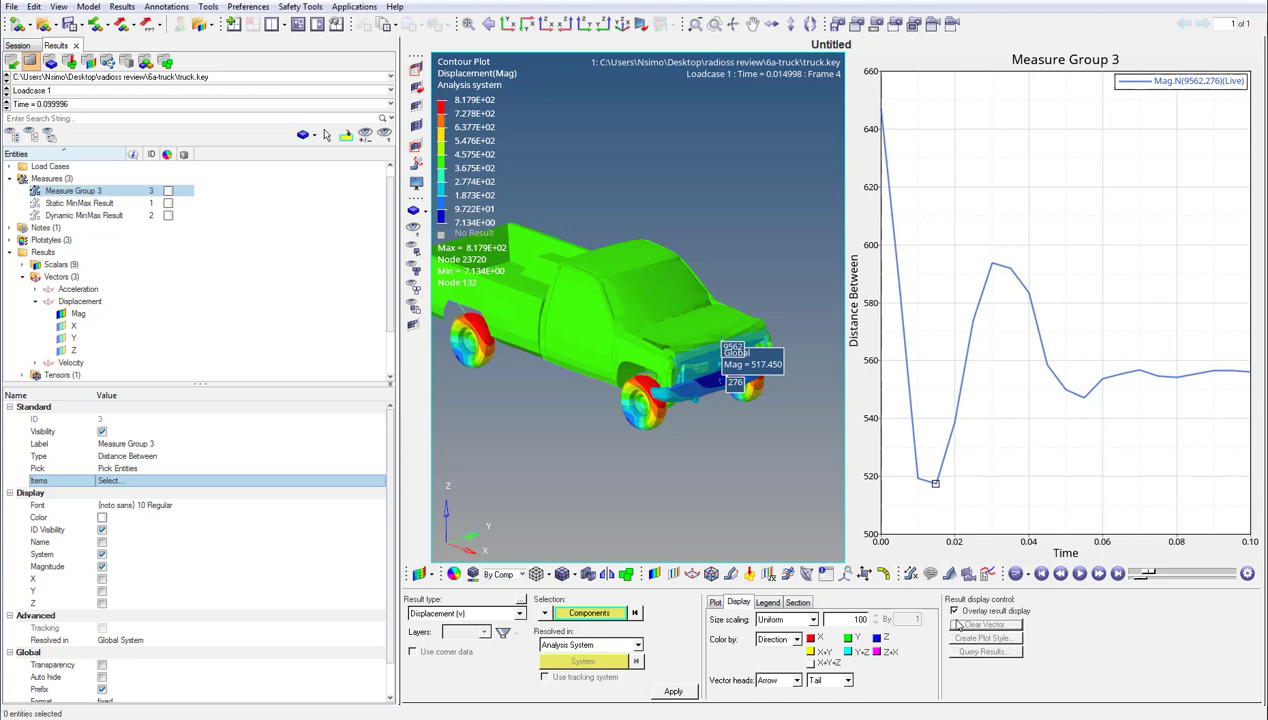
# - Animate the truck with a new node tracking system fixed to cab roof node 16922, and deactivate the tracking
pyautogui.rightClick(338, 347)
pyautogui.moveTo(364, 349)
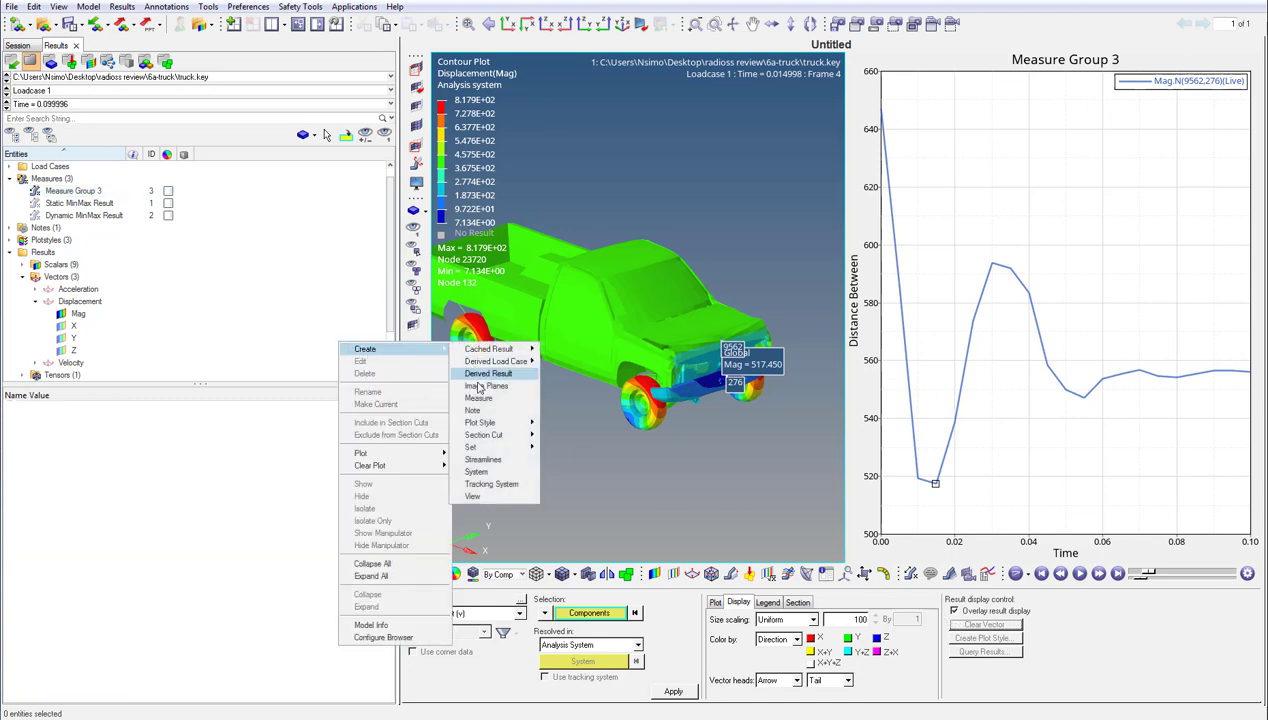
pyautogui.click(477, 486)
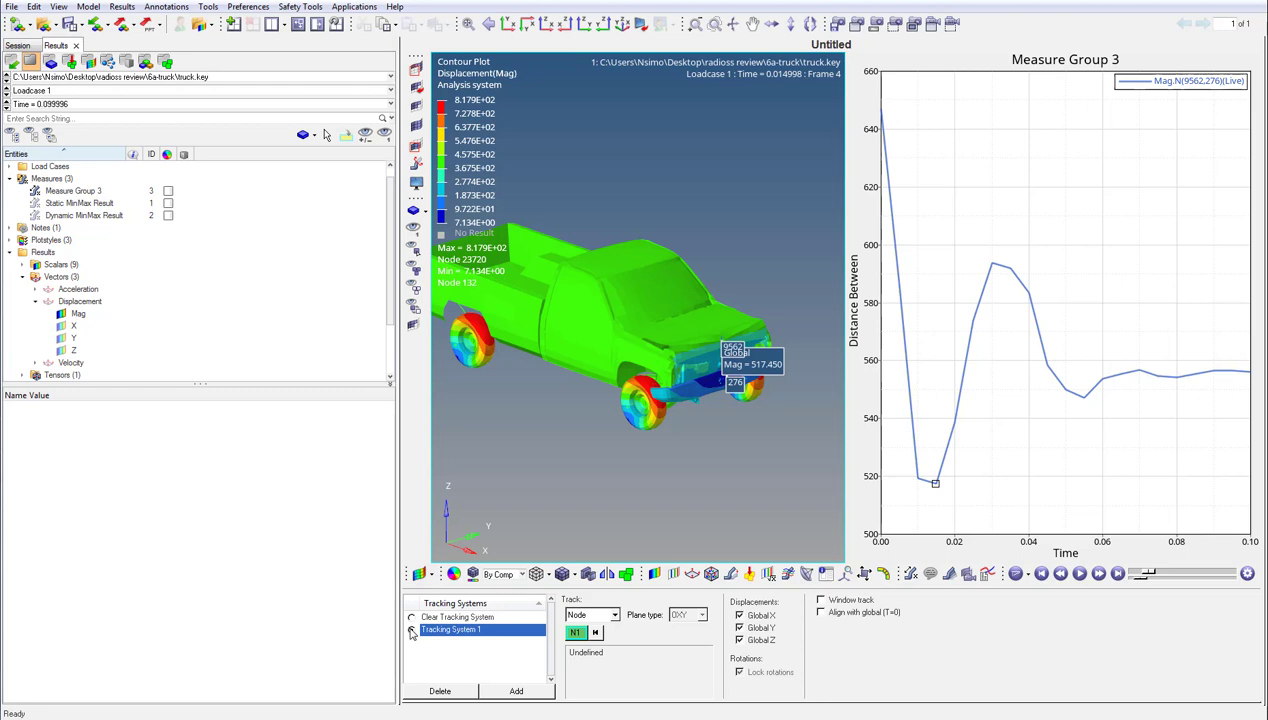
pyautogui.click(411, 630)
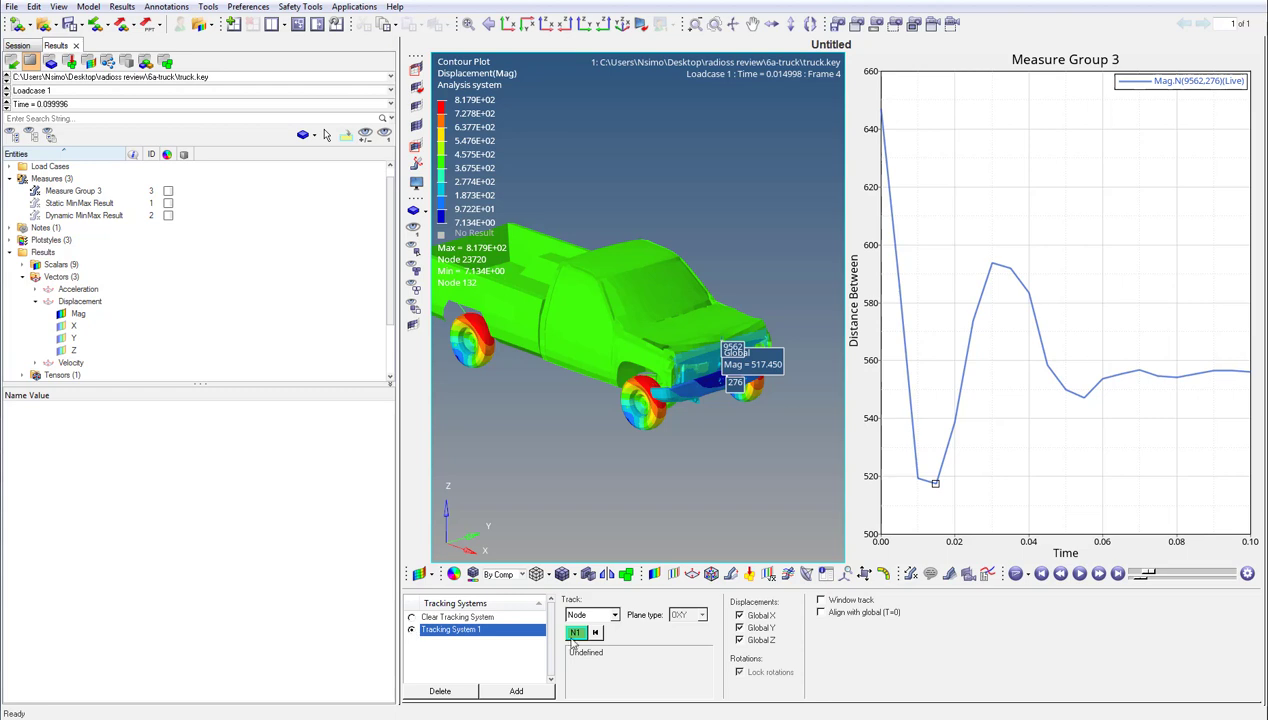
pyautogui.click(620, 246)
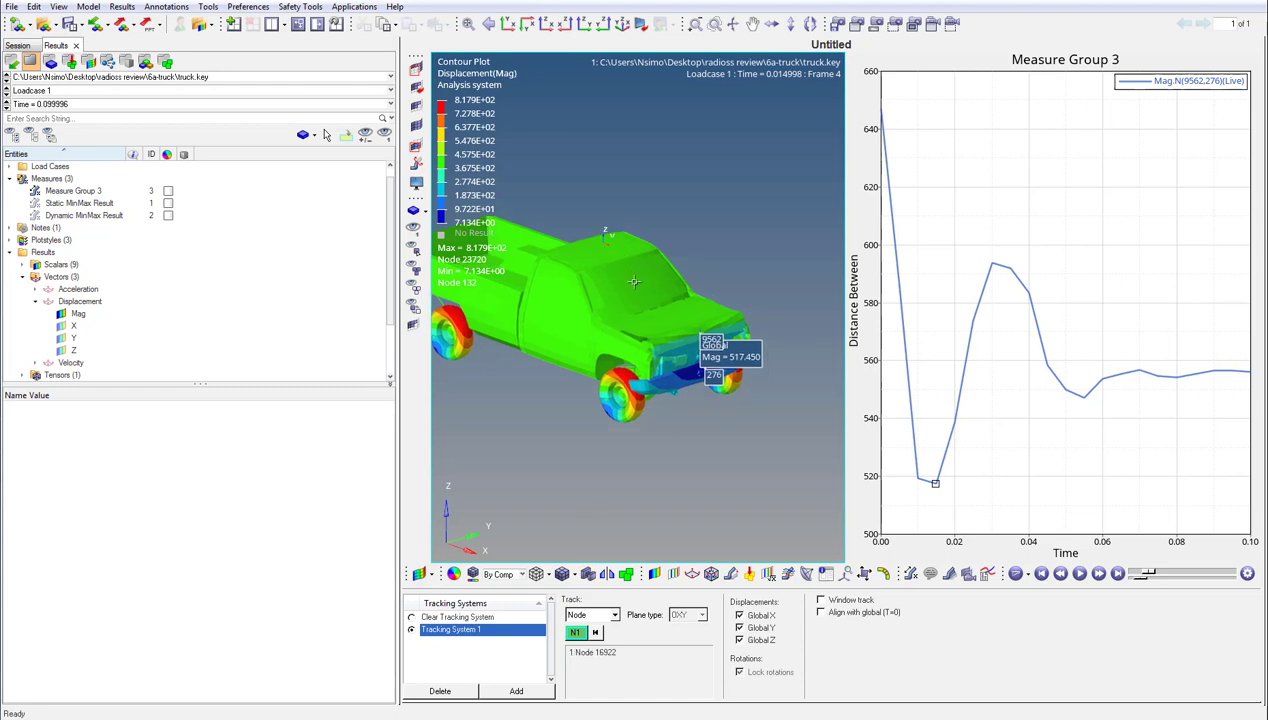
pyautogui.click(1077, 574)
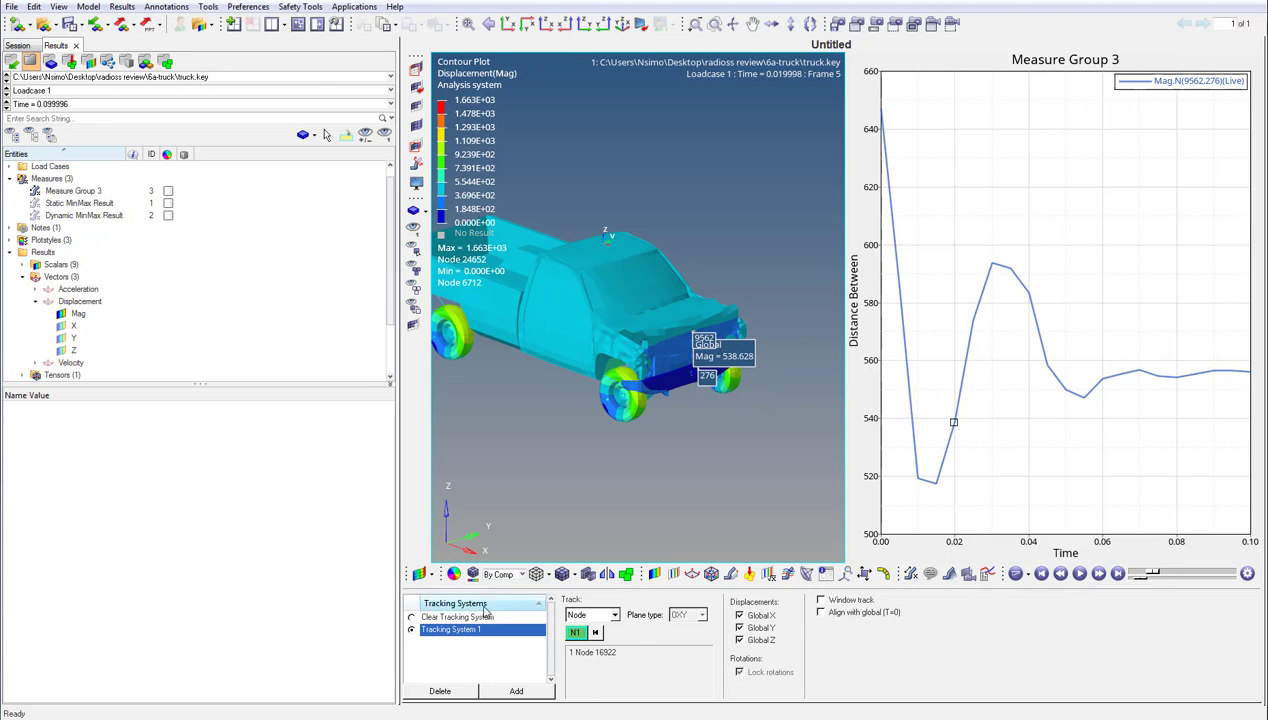
pyautogui.click(413, 619)
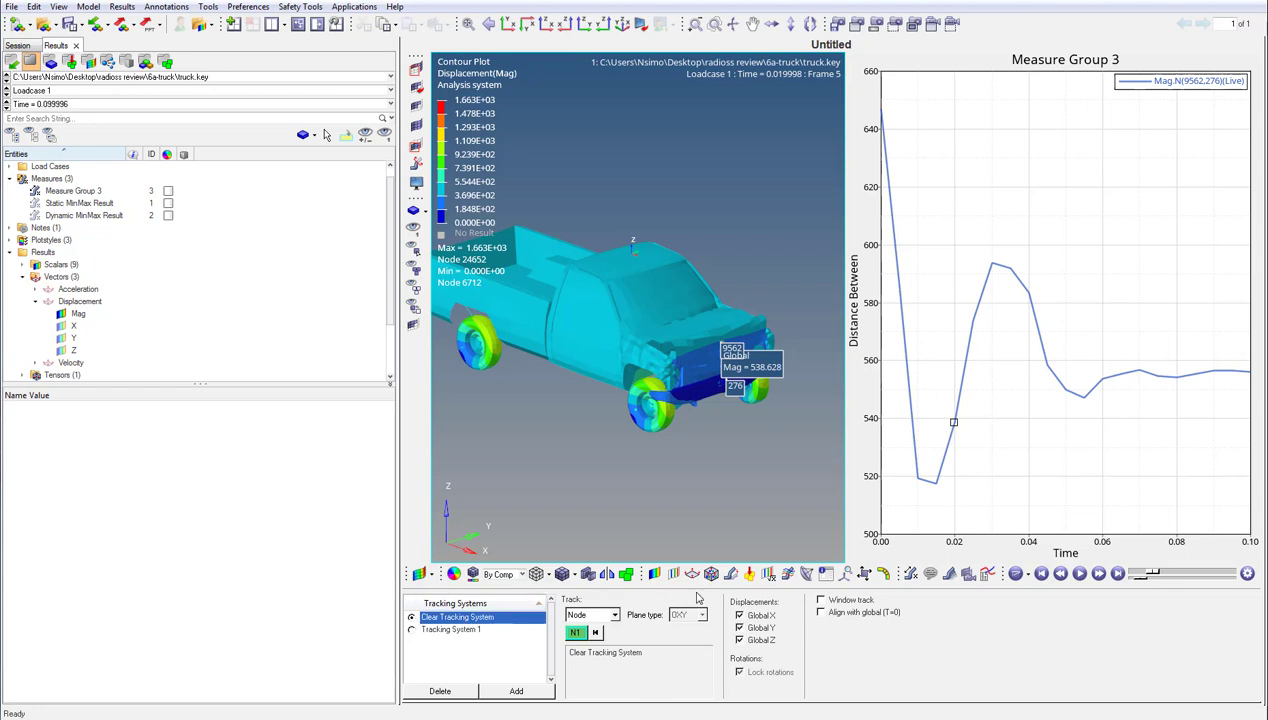
# - Trace the front and rear wheel components Shell 39 and Shell 41 and play the animation
pyautogui.click(948, 576)
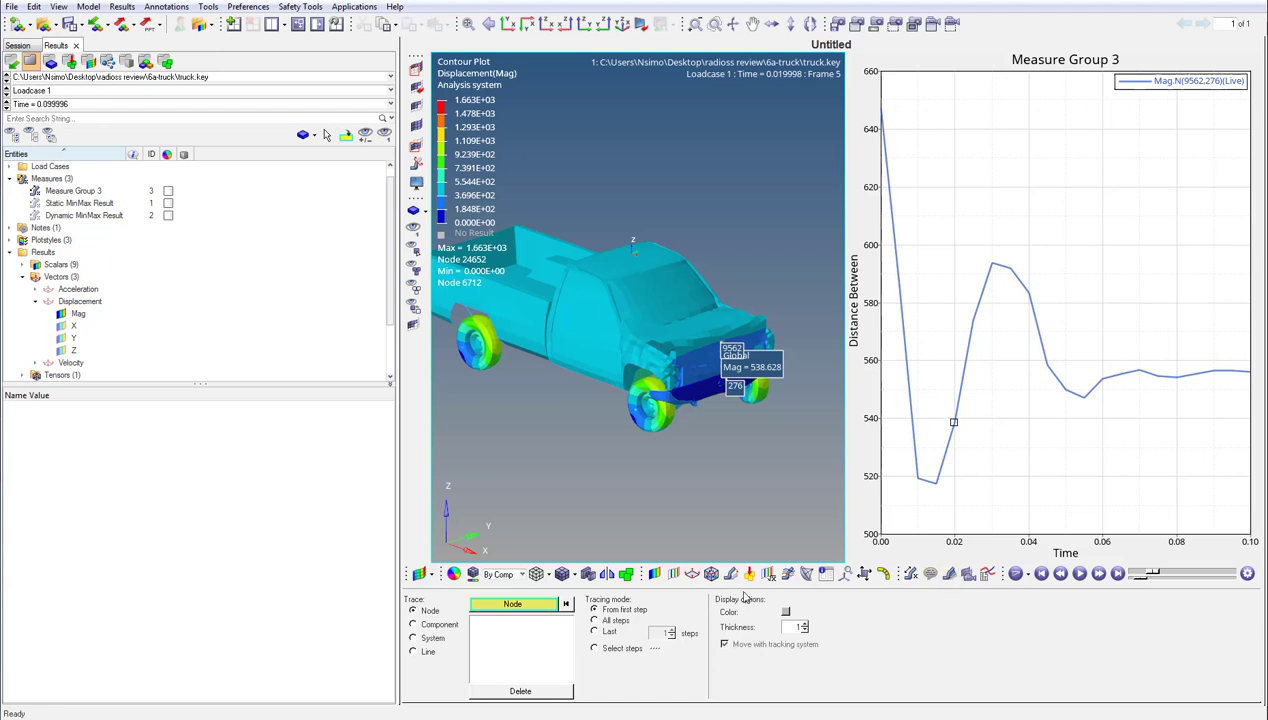
pyautogui.click(414, 624)
pyautogui.click(631, 421)
pyautogui.click(486, 363)
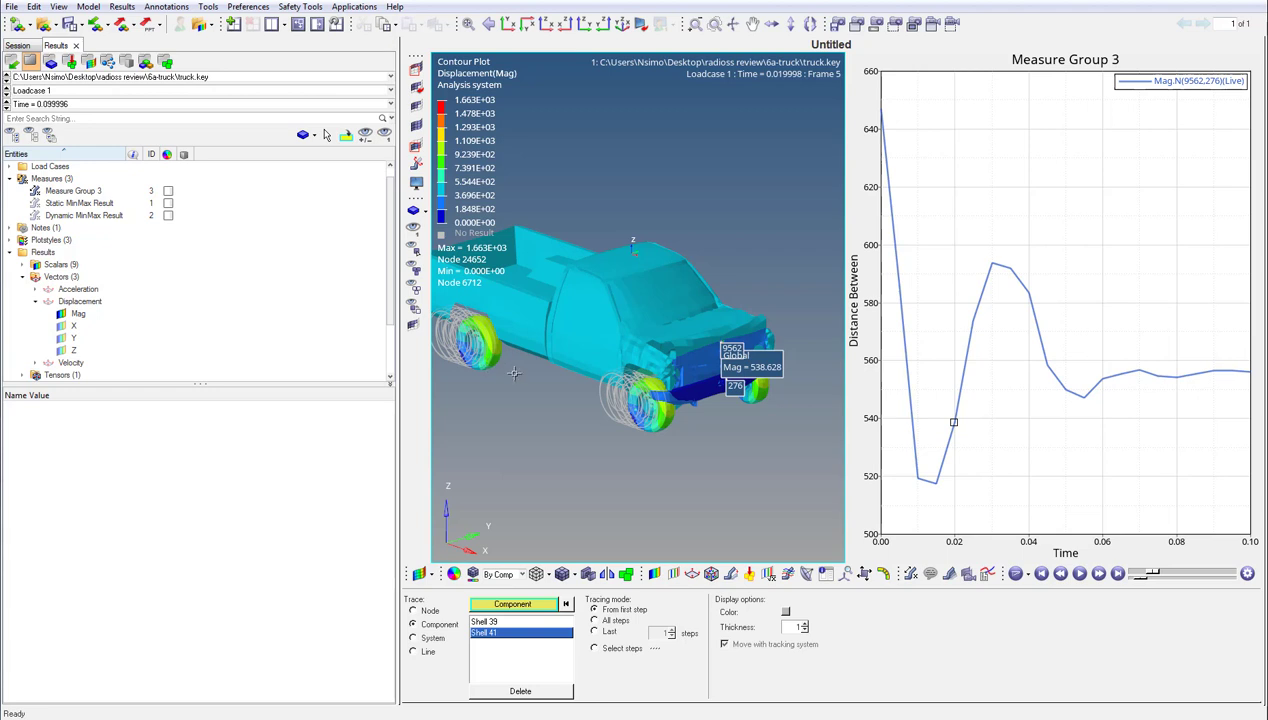
pyautogui.click(1079, 573)
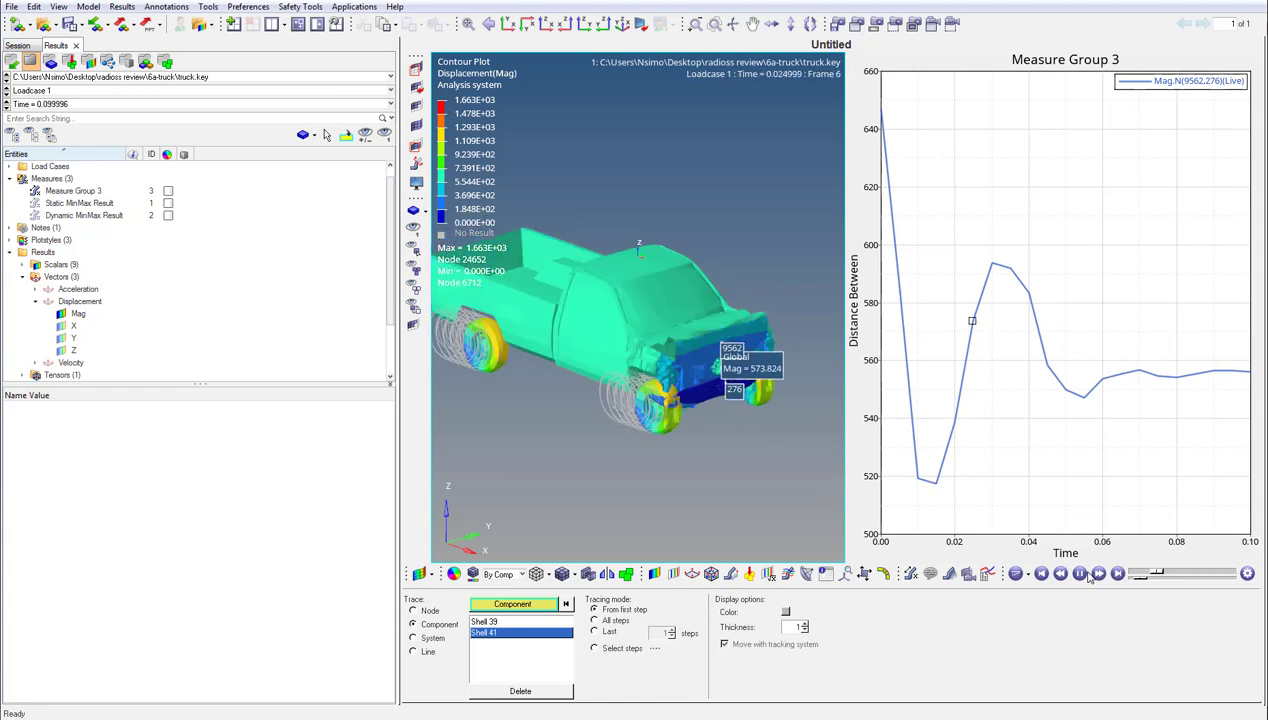
pyautogui.click(1079, 573)
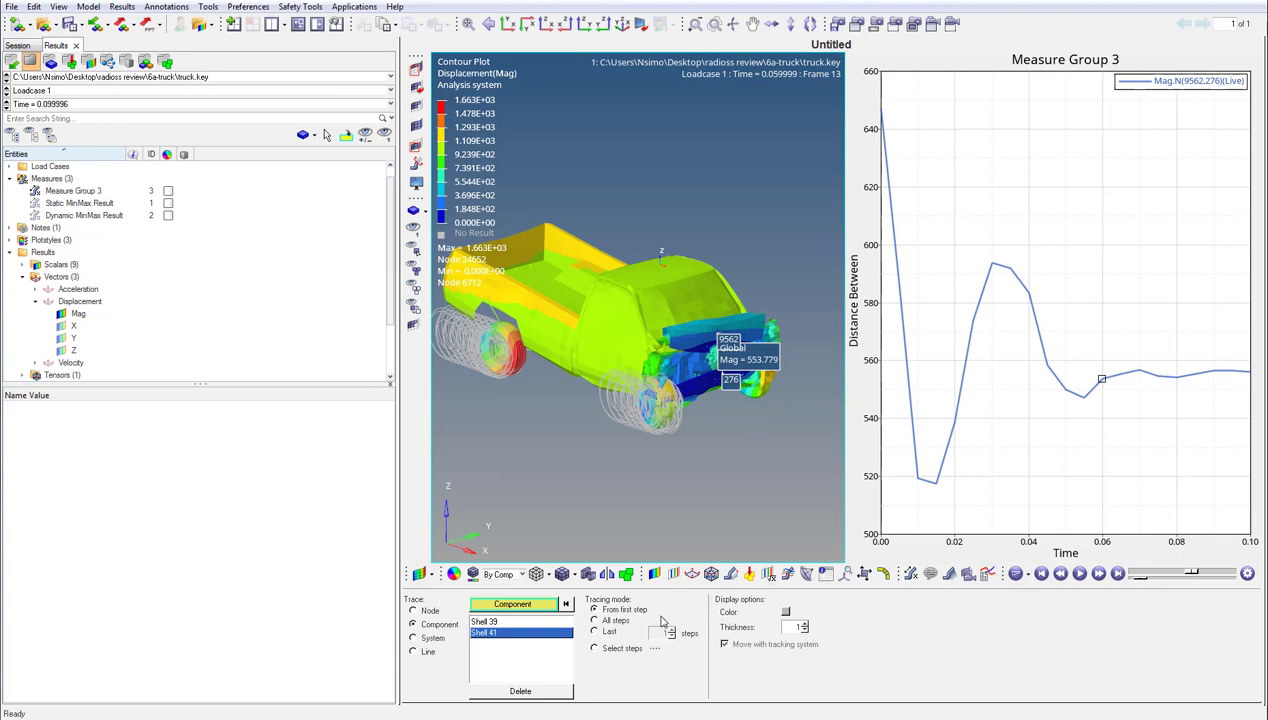
# - Set the wheel tracing mode to all steps and play the animation
pyautogui.click(594, 620)
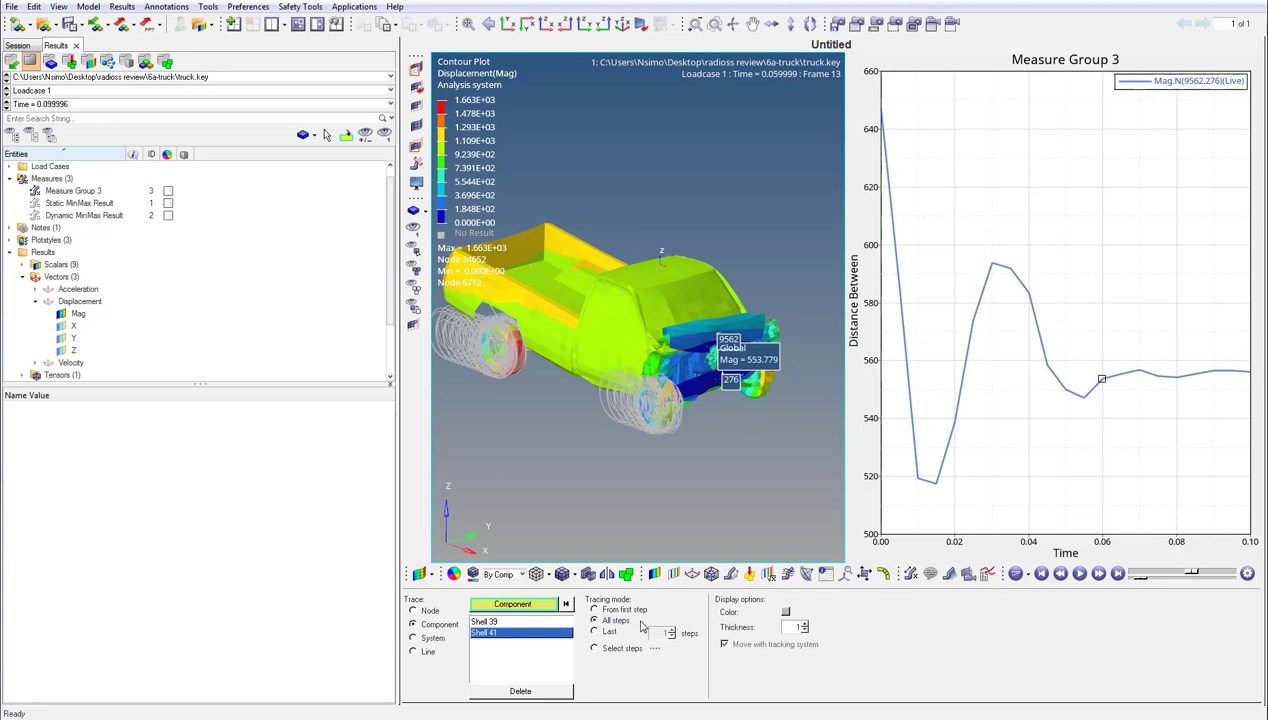
pyautogui.click(1079, 573)
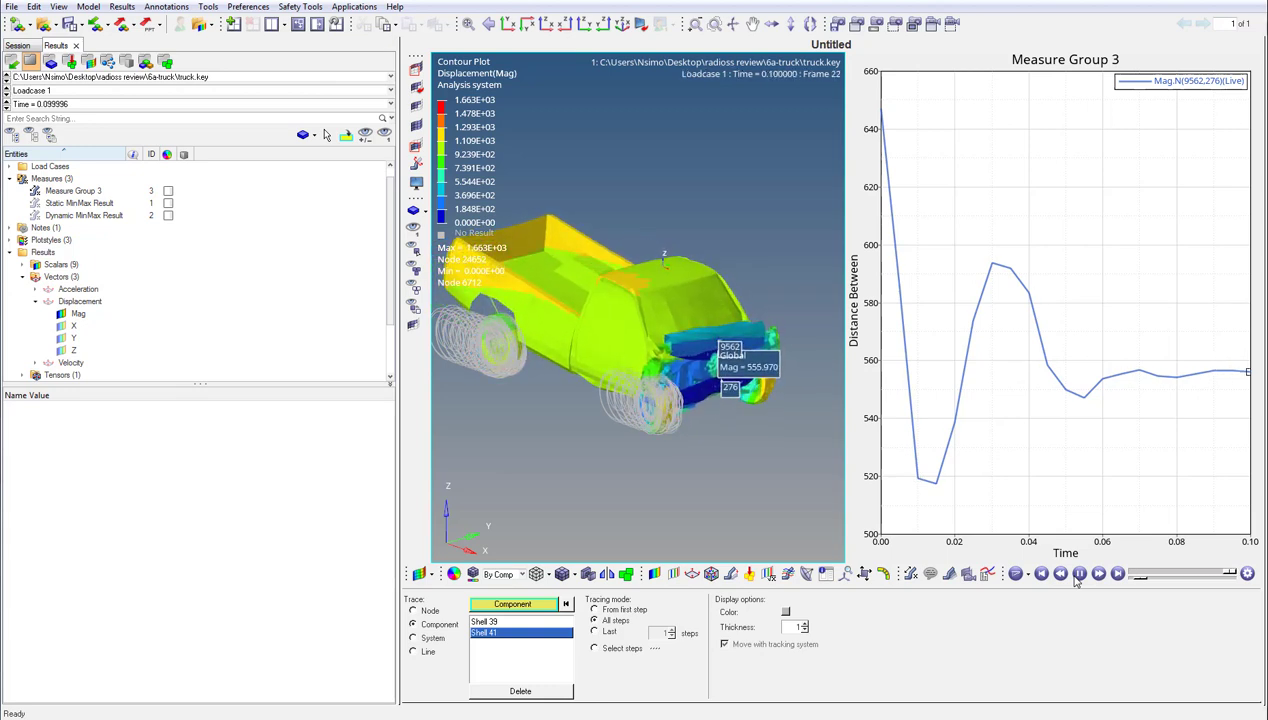
pyautogui.click(1078, 575)
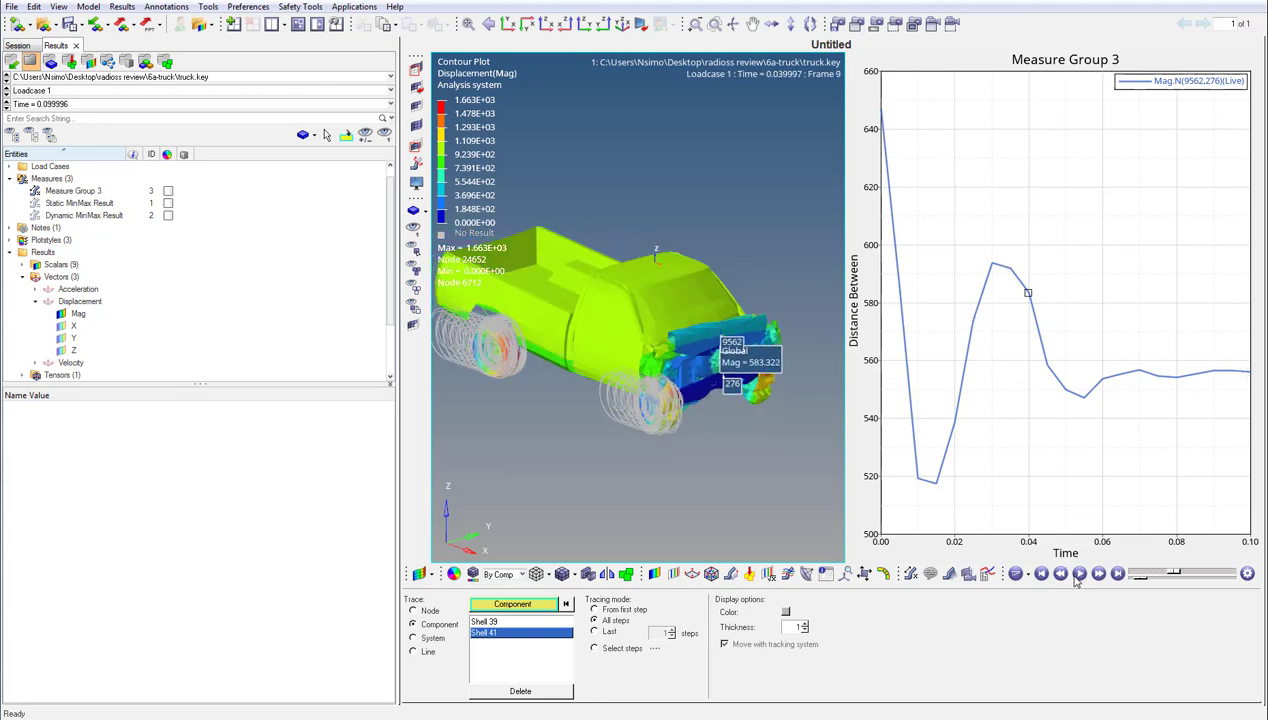
# - Limit the wheel tracing to the last 5 steps and play the animation
pyautogui.click(595, 631)
pyautogui.click(671, 637)
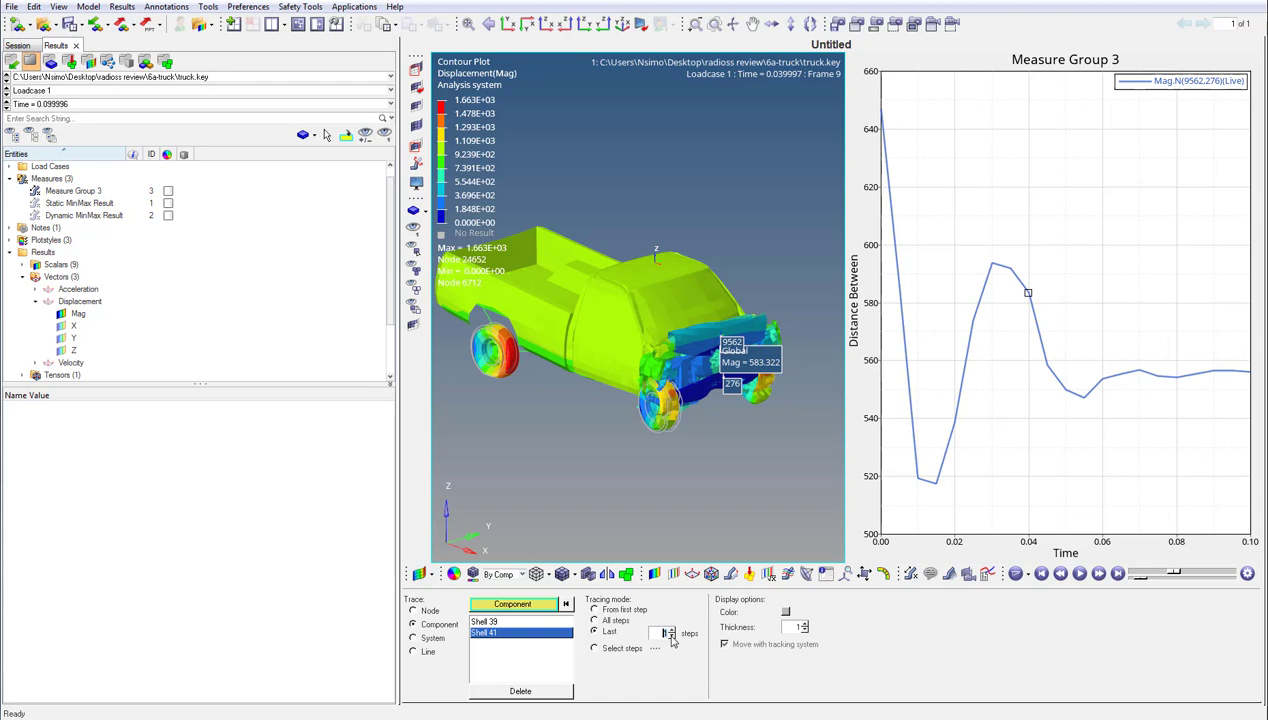
pyautogui.click(671, 636)
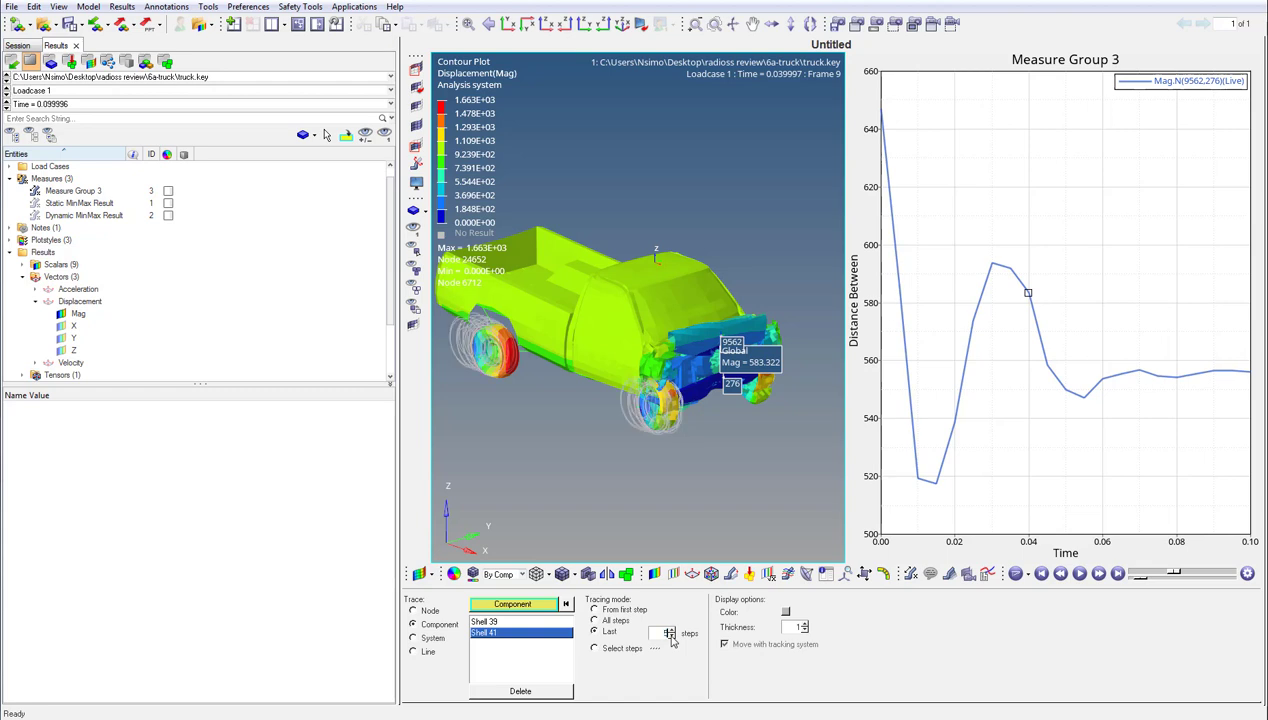
pyautogui.click(1080, 574)
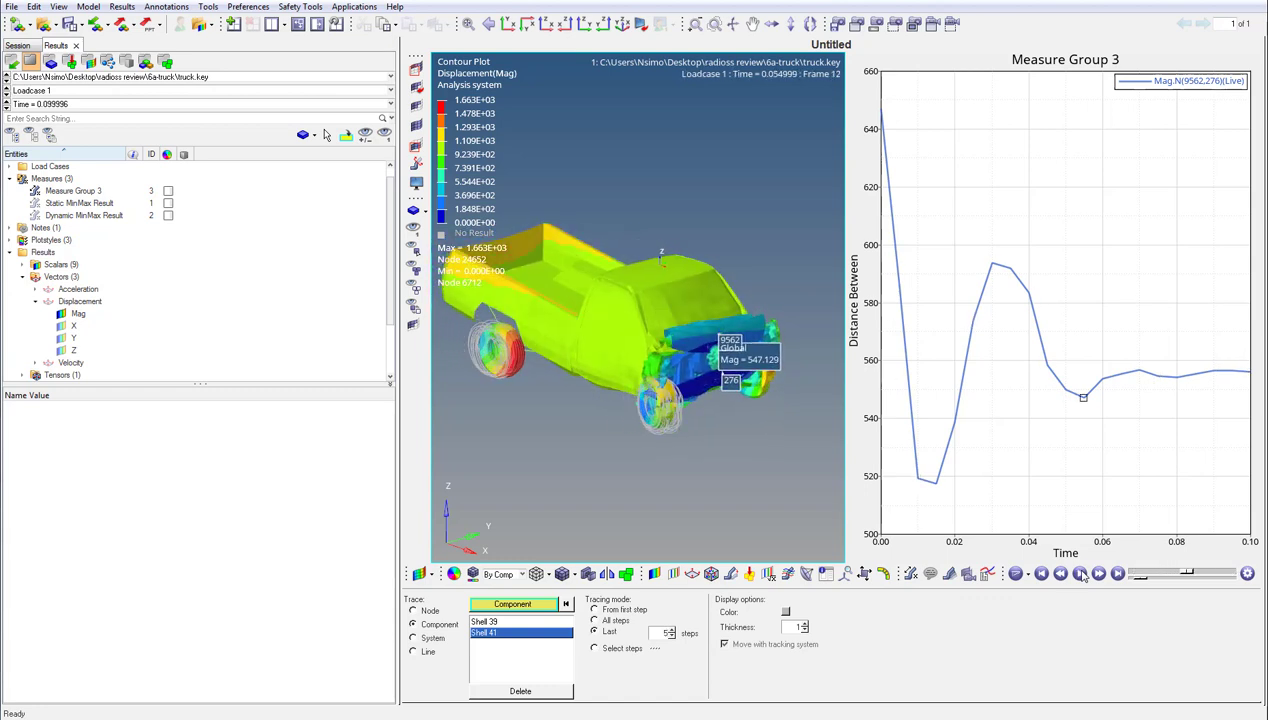
pyautogui.click(1080, 574)
# - Delete both wheel component traces and trace node 24762 near the top of the rear wheel instead
pyautogui.click(557, 692)
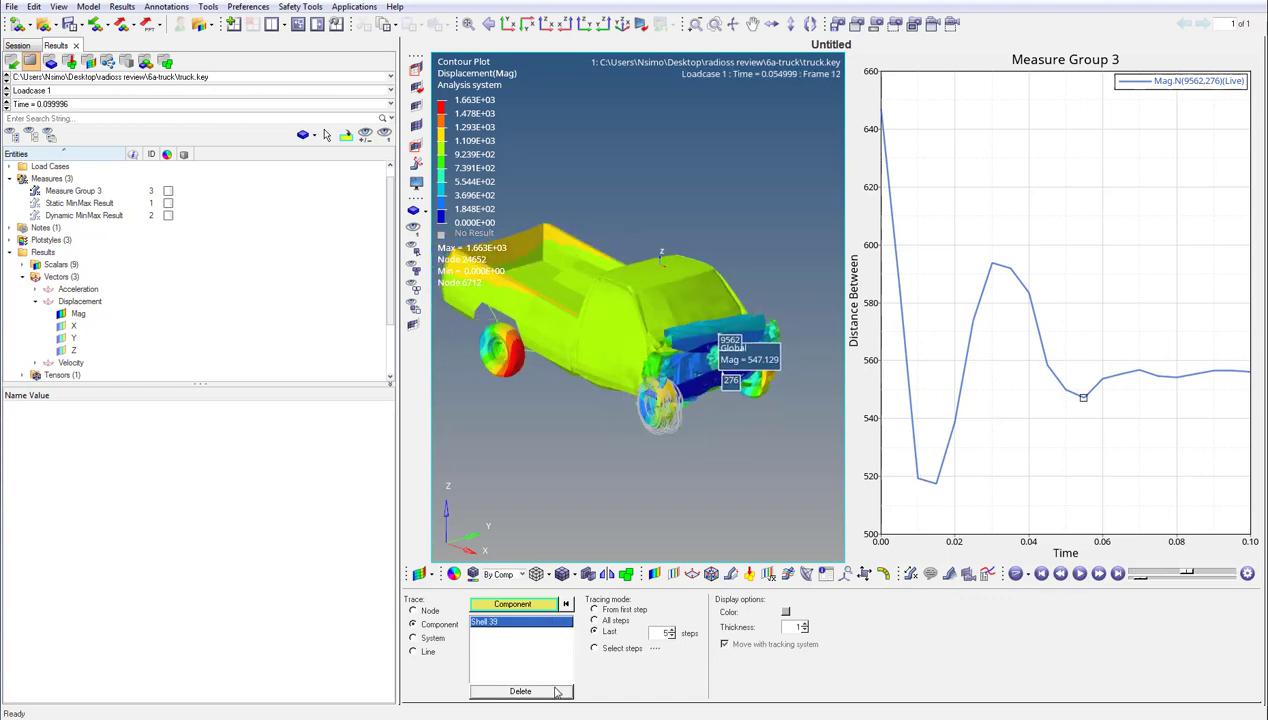
pyautogui.click(557, 692)
pyautogui.click(435, 613)
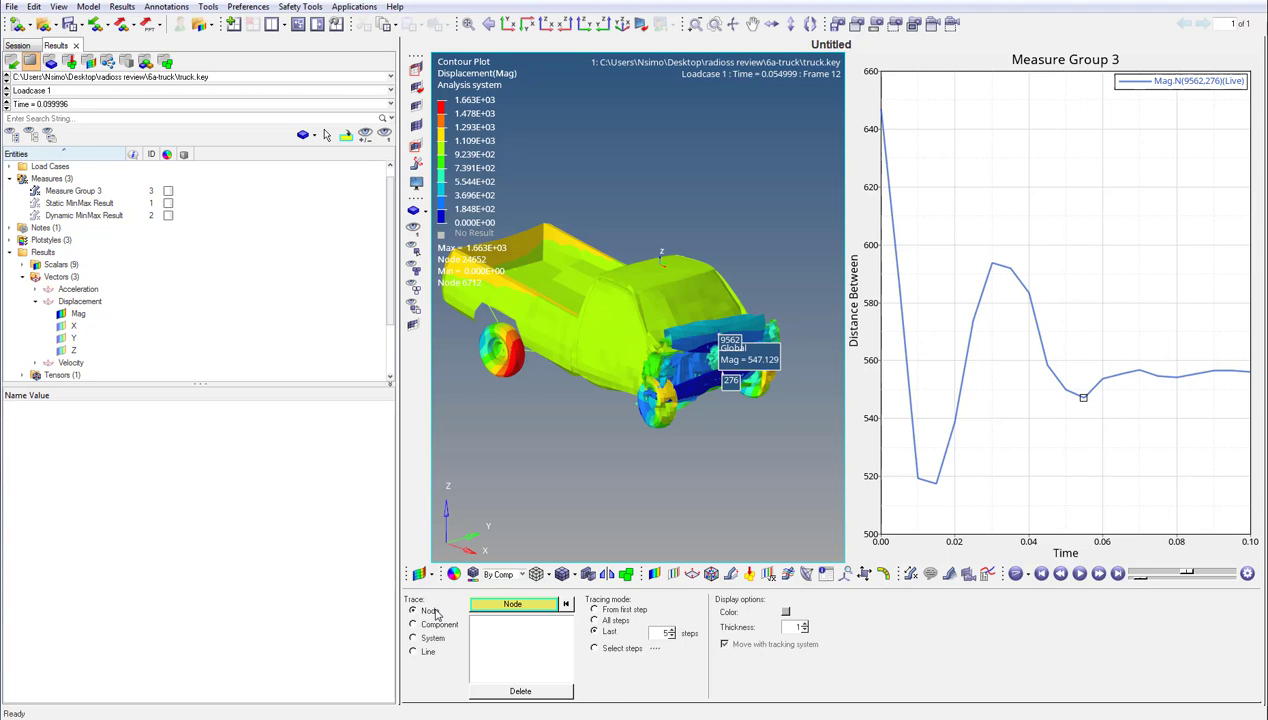
pyautogui.click(502, 330)
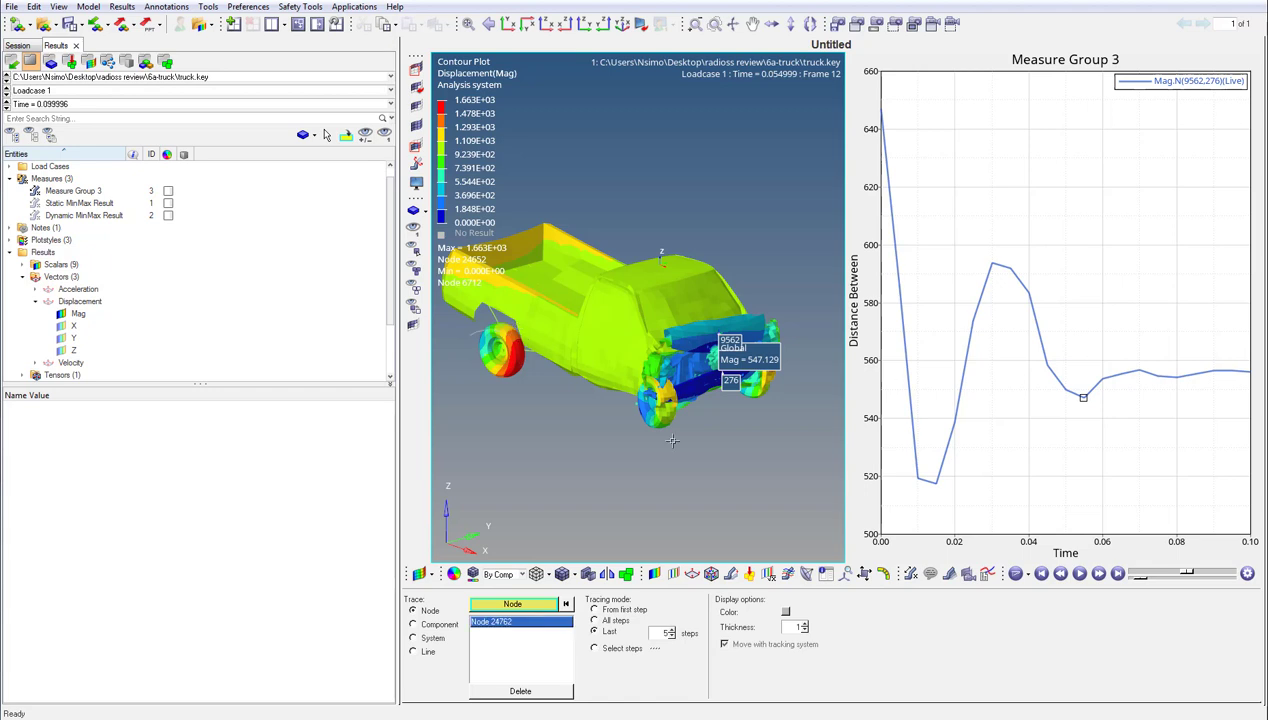
# - Set the node trace colour to black and its thickness to 5, and play the animation
pyautogui.click(786, 610)
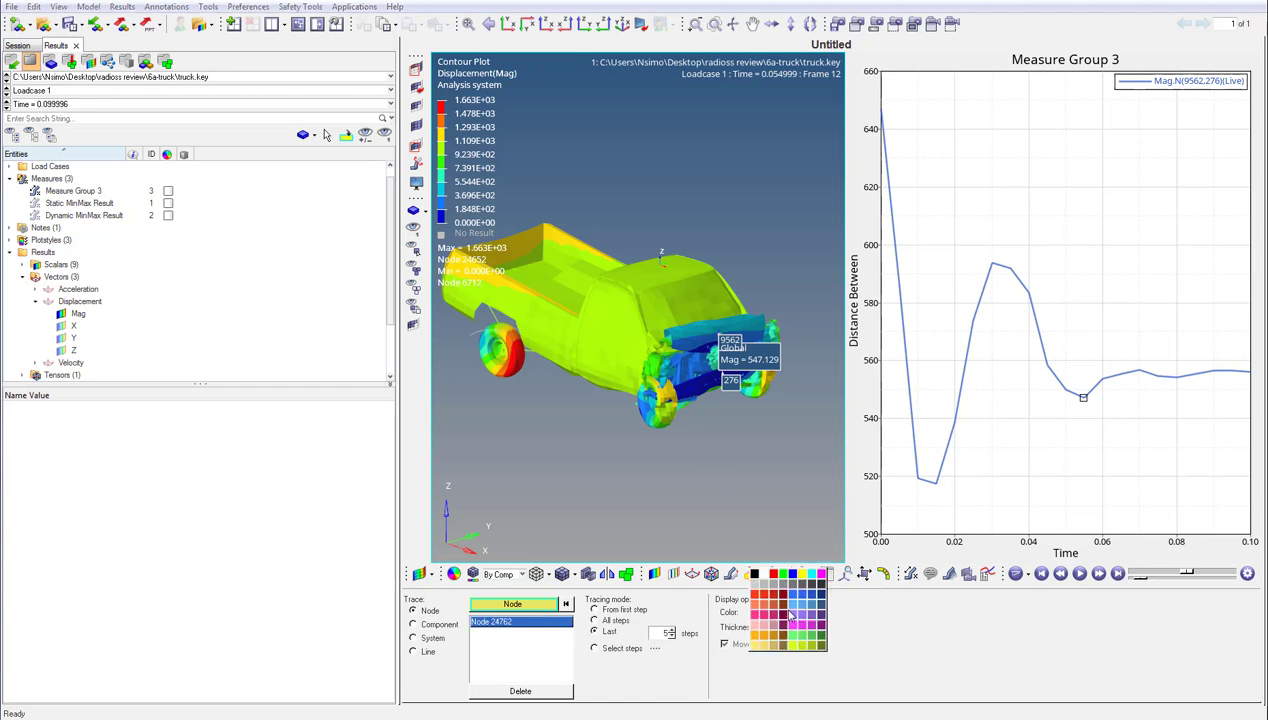
pyautogui.click(755, 574)
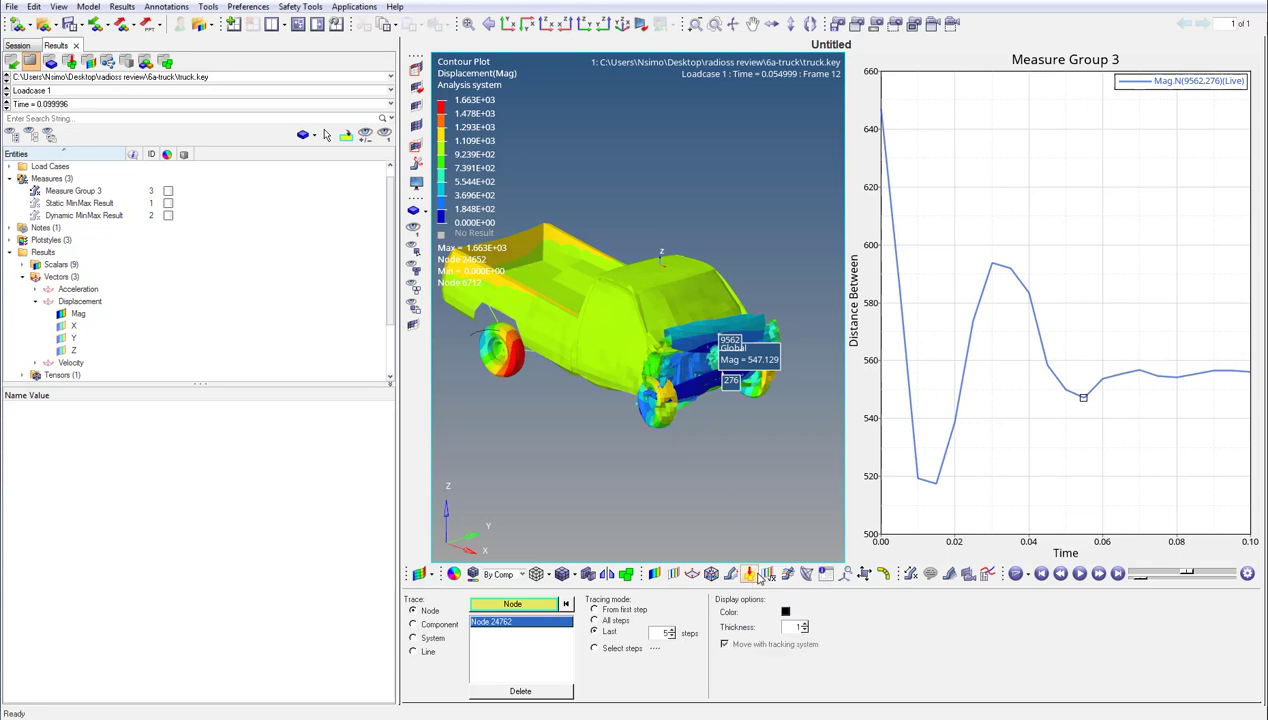
pyautogui.click(804, 624)
pyautogui.click(804, 624)
pyautogui.click(804, 624)
pyautogui.click(804, 625)
pyautogui.click(1079, 574)
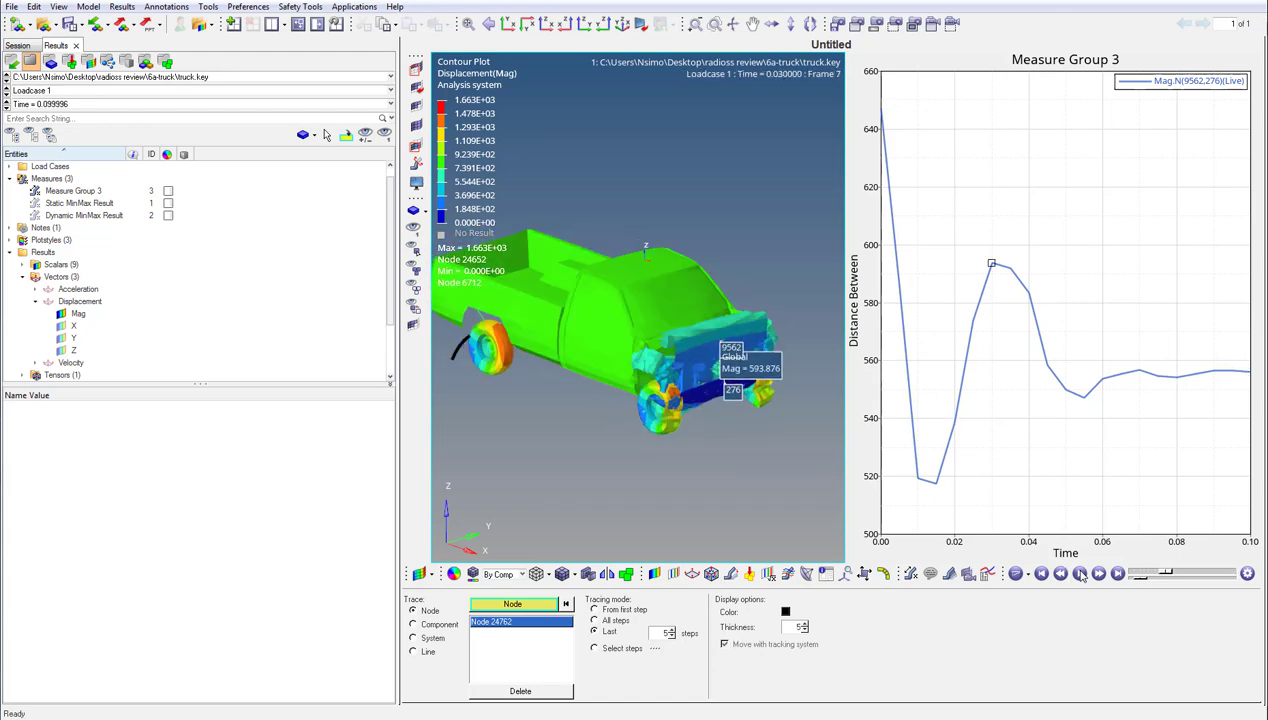
# - Set the node tracing mode to all steps, then play and pause the animation
pyautogui.click(595, 620)
pyautogui.click(1079, 575)
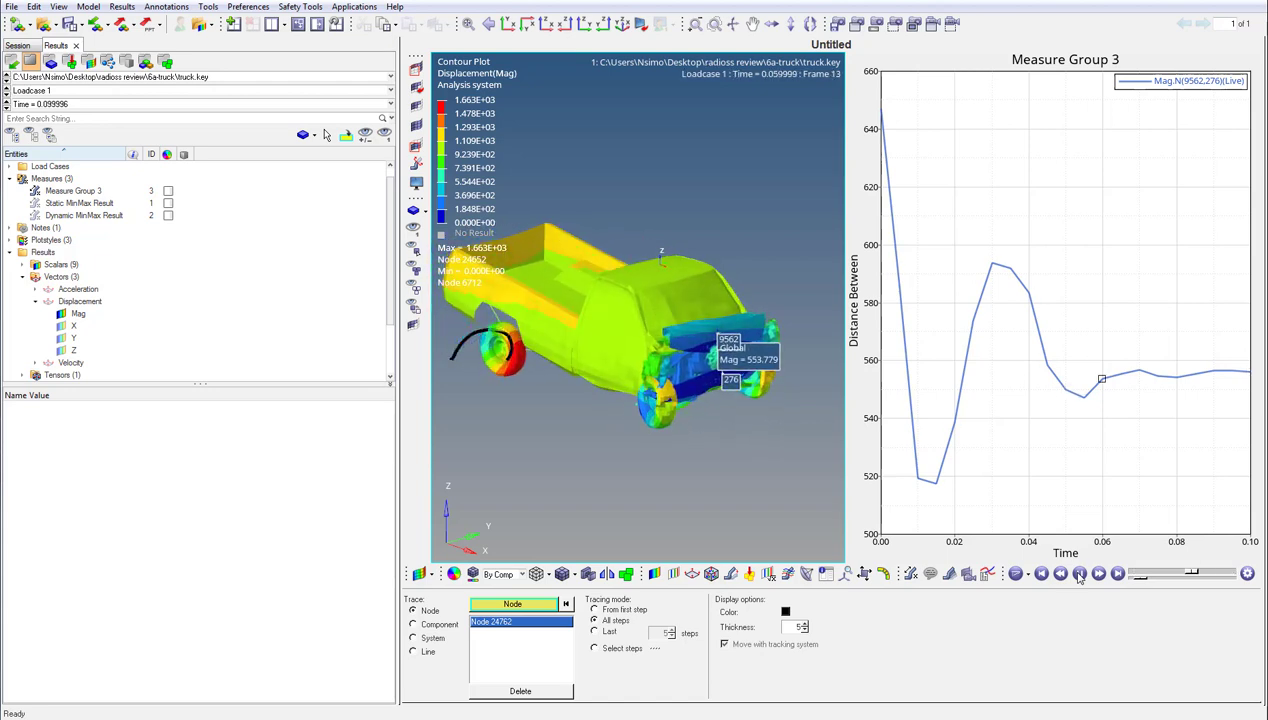
pyautogui.click(1079, 574)
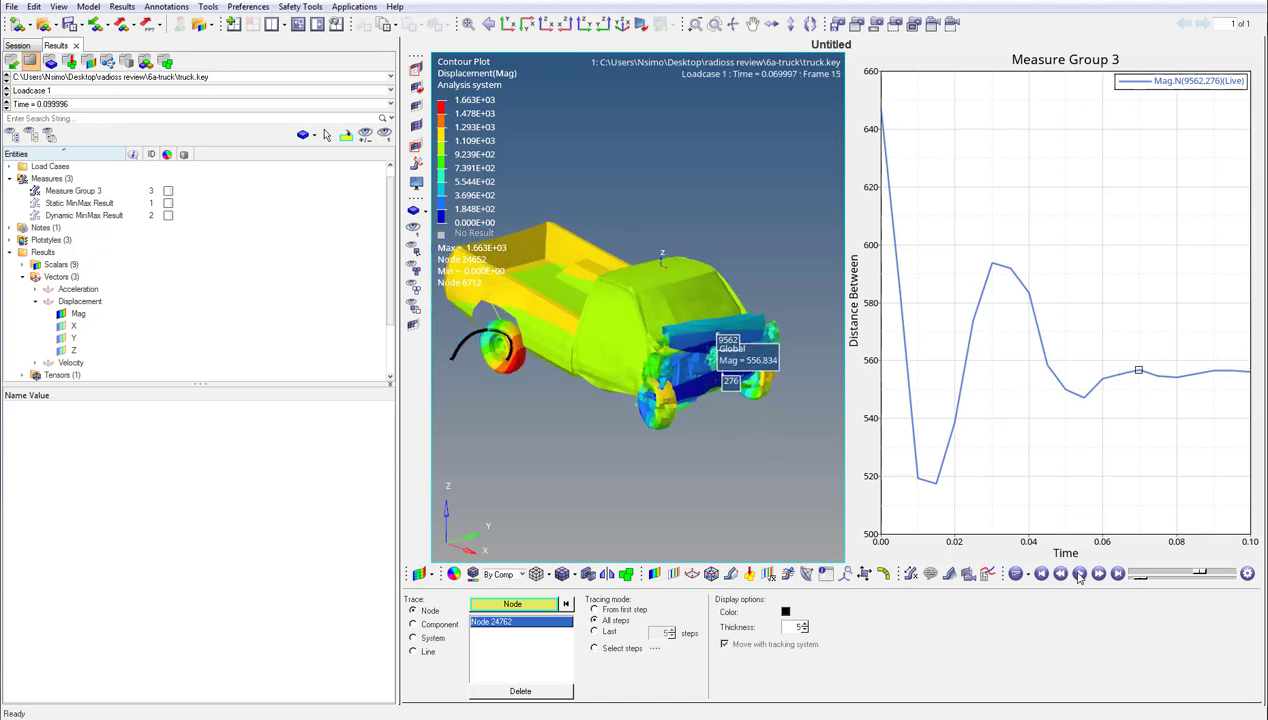
# - Delete the rear wheel node trace and turn off the displacement magnitude contour
pyautogui.click(540, 691)
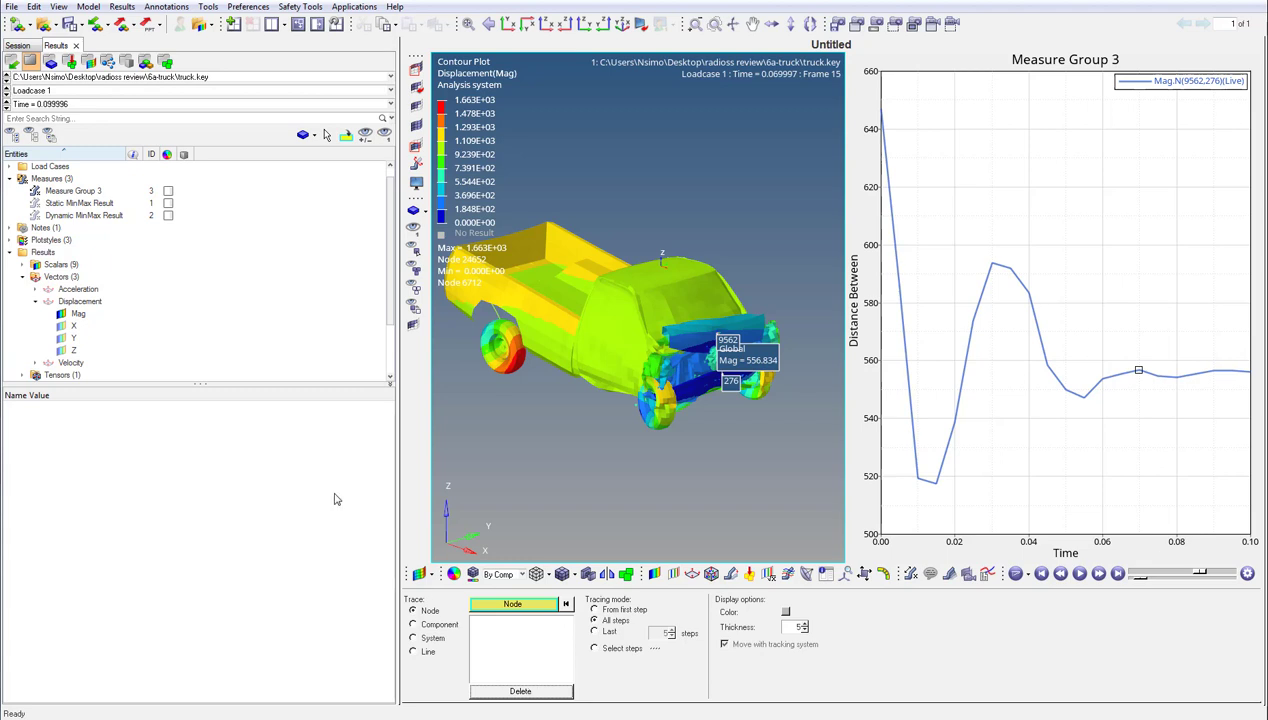
pyautogui.click(62, 314)
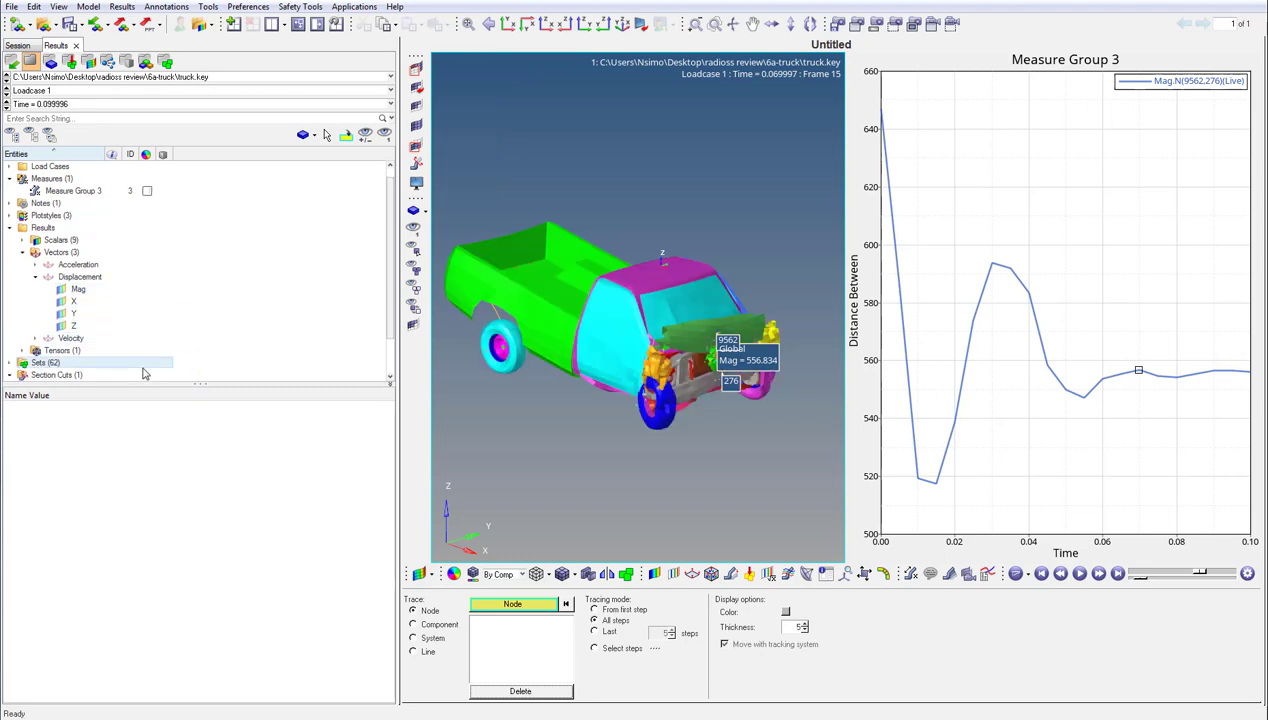
# - Activate the automatic explosion of the truck and animate the exploded model
pyautogui.click(586, 573)
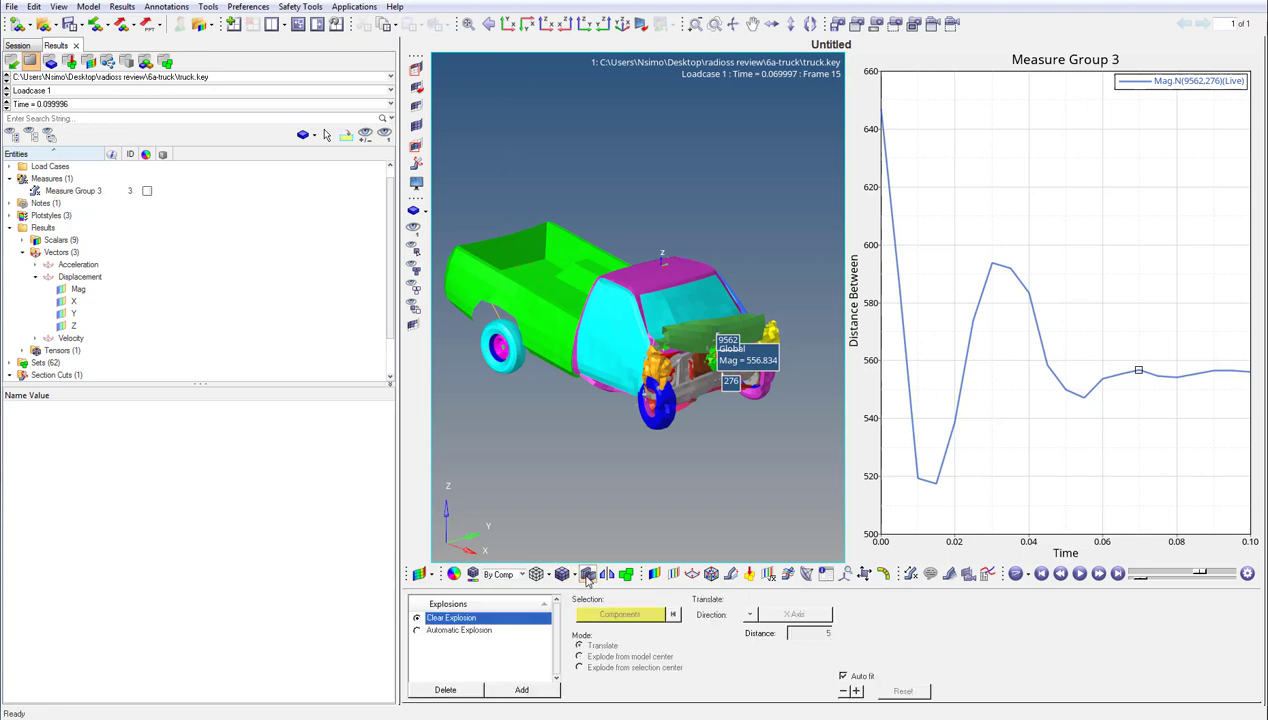
pyautogui.click(417, 631)
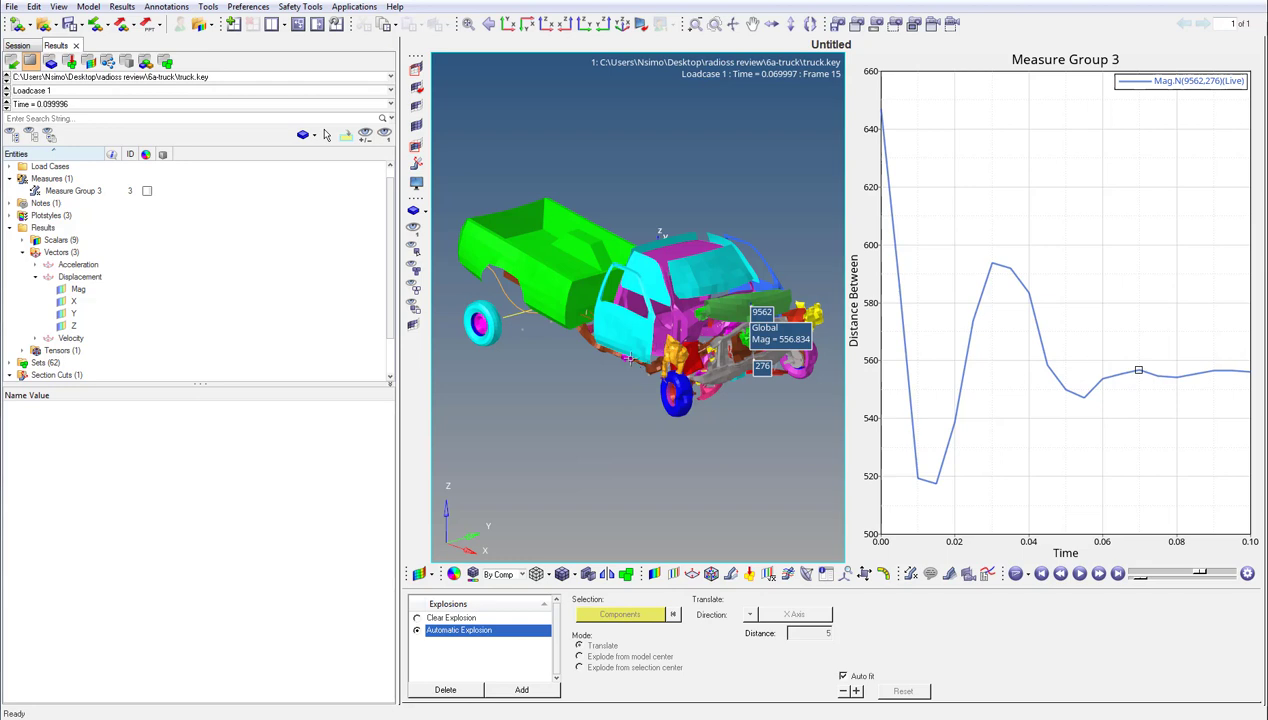
pyautogui.keyDown('ctrl'); pyautogui.moveTo(628, 362); pyautogui.dragTo(600, 370); pyautogui.keyUp('ctrl')
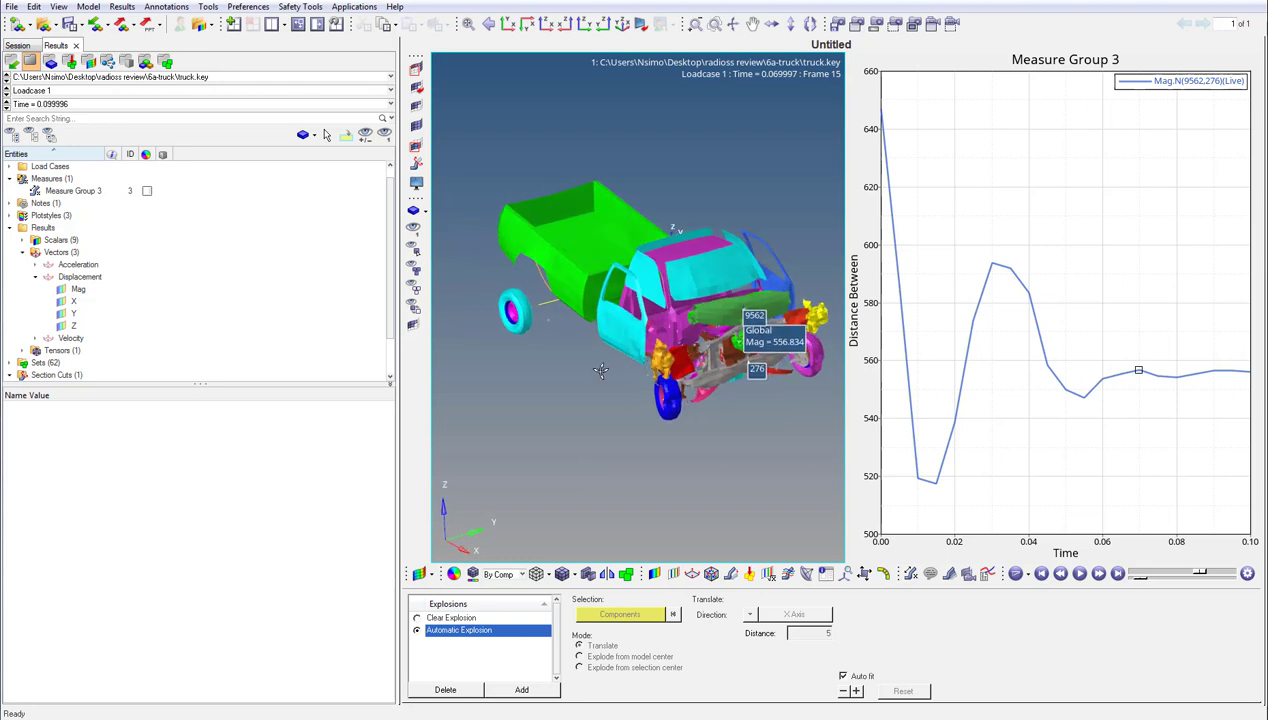
pyautogui.click(1079, 575)
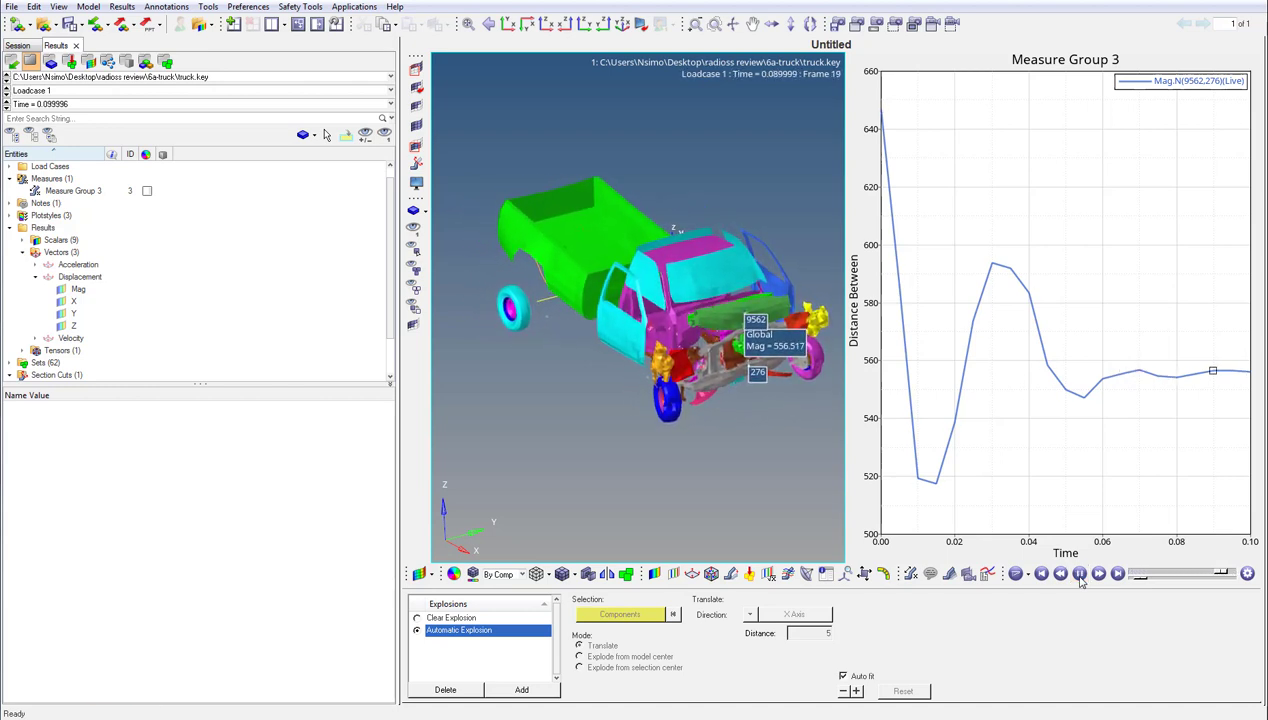
pyautogui.click(1079, 575)
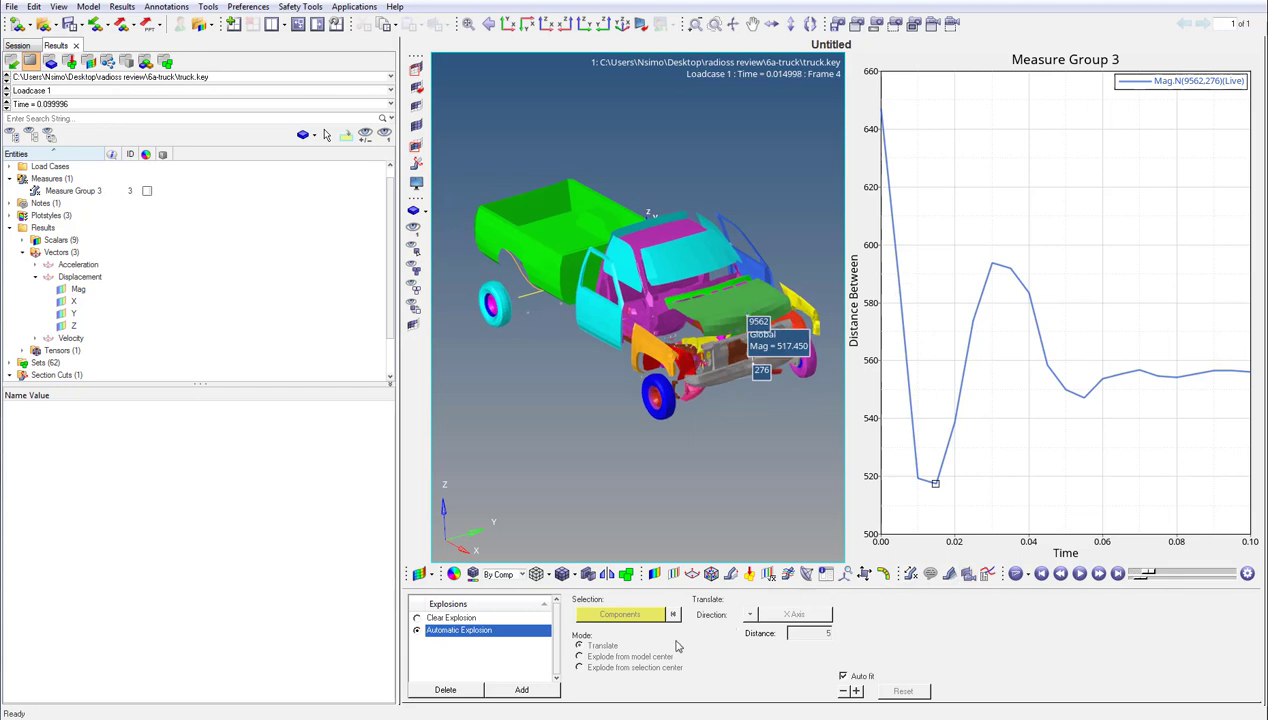
# - Add a new explosion and select the component with ID 8 for it
pyautogui.click(543, 690)
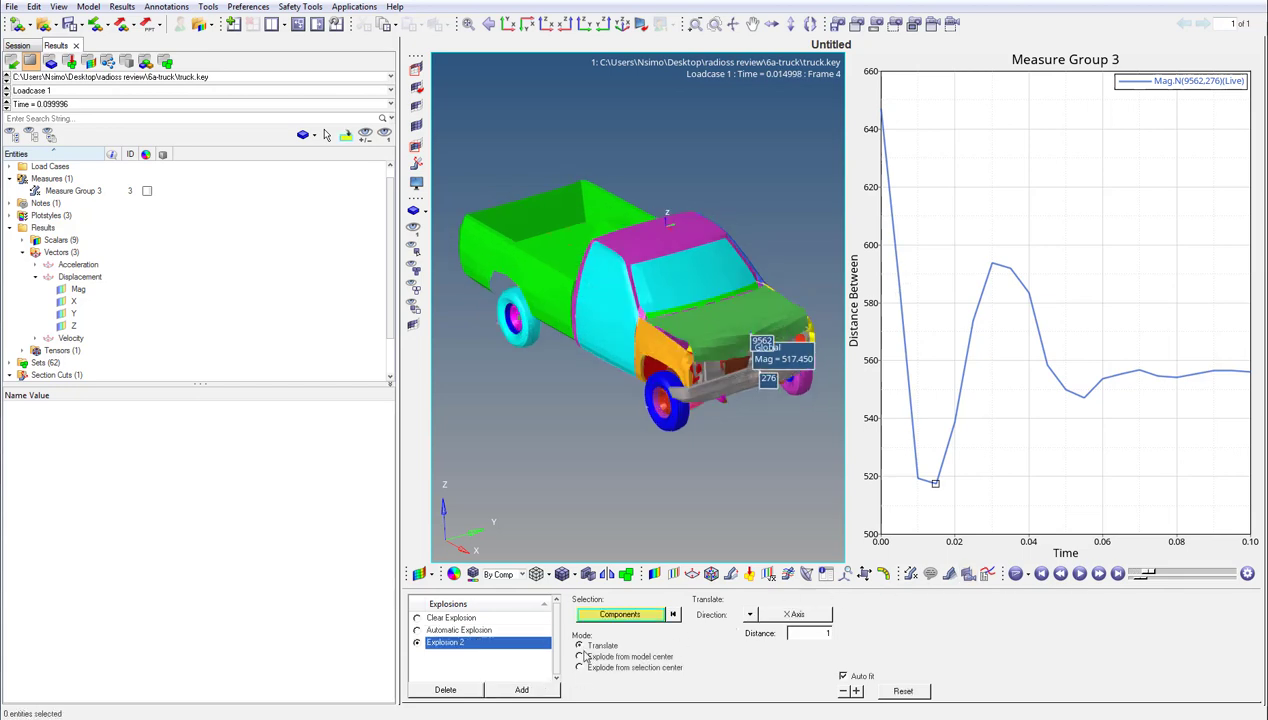
pyautogui.click(613, 618)
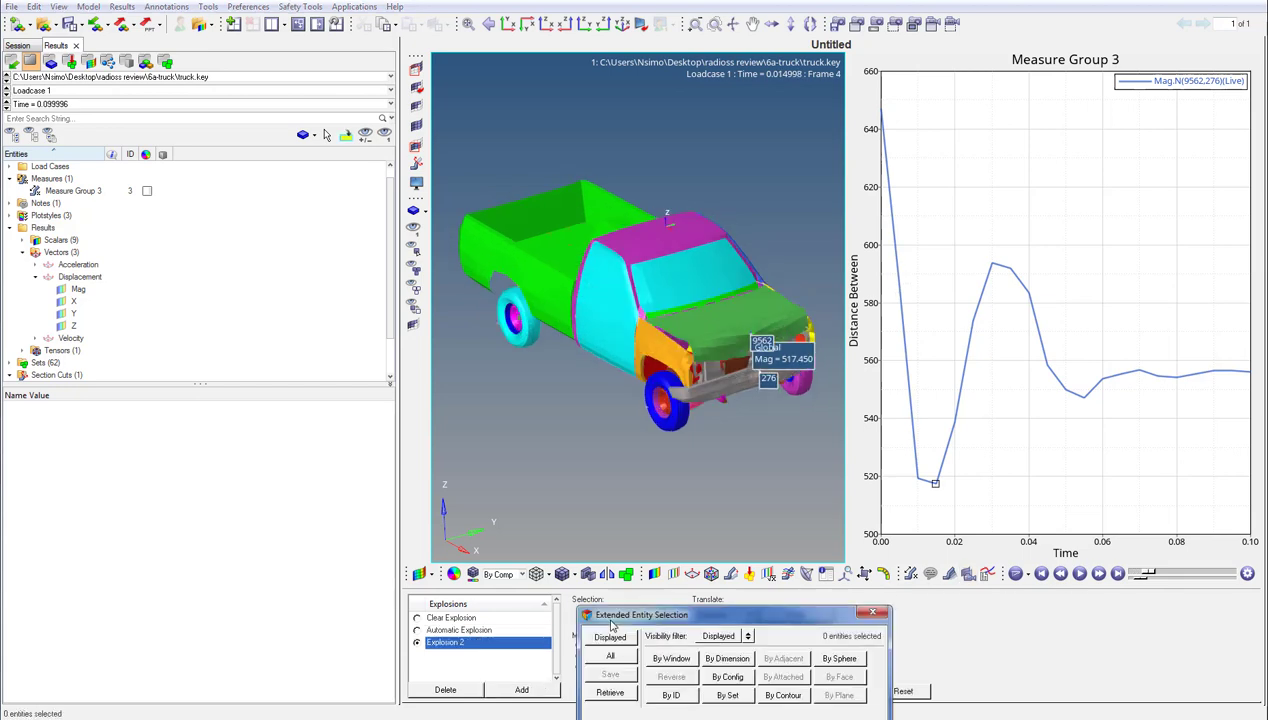
pyautogui.click(668, 695)
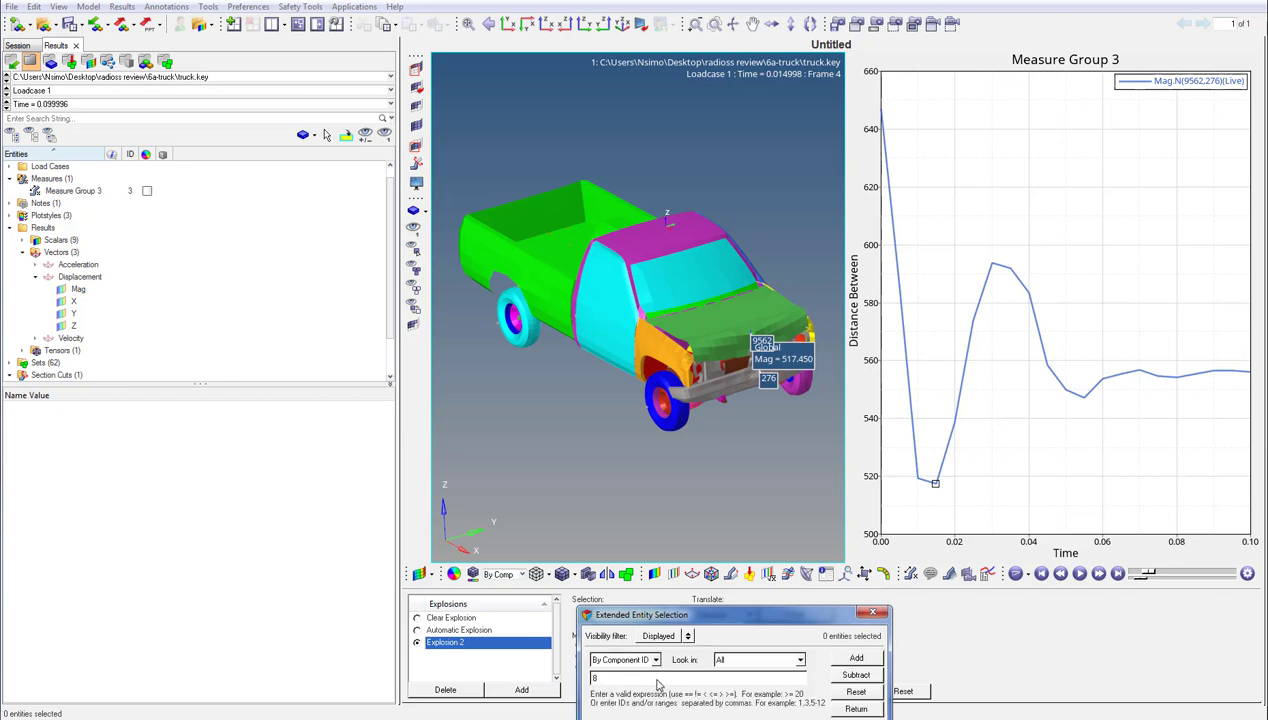
pyautogui.write('8')
pyautogui.click(856, 659)
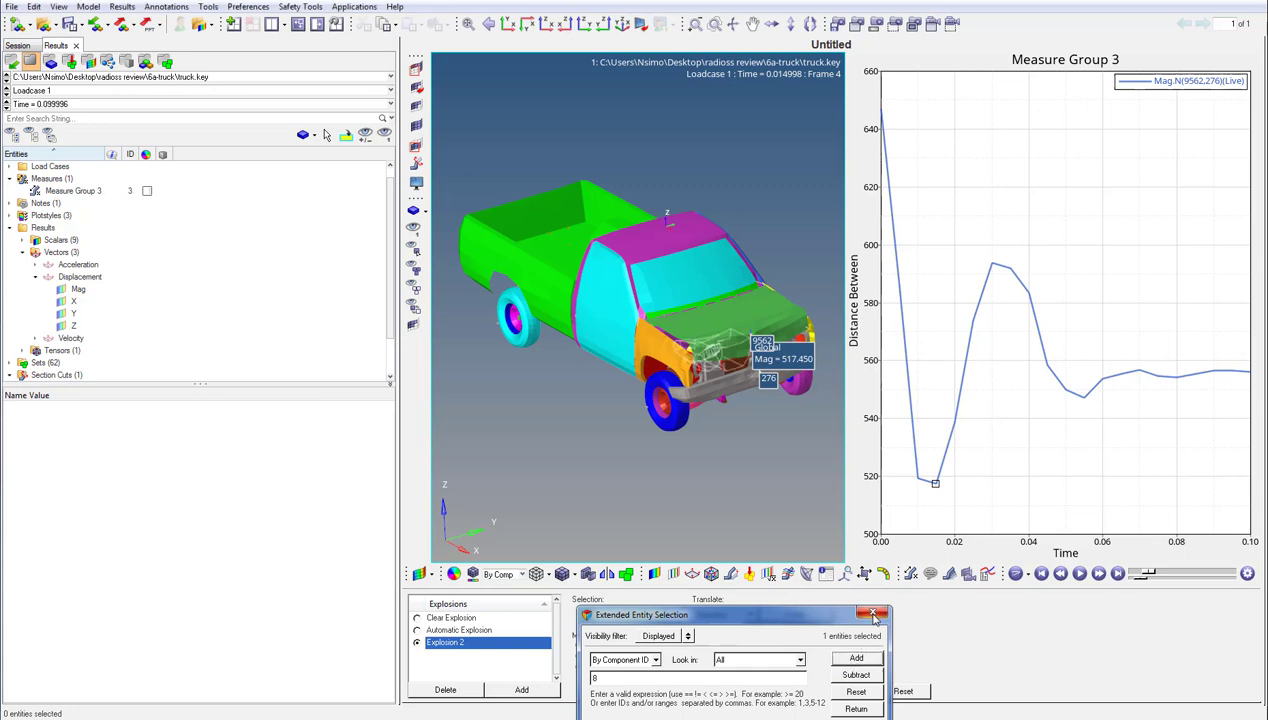
pyautogui.click(872, 613)
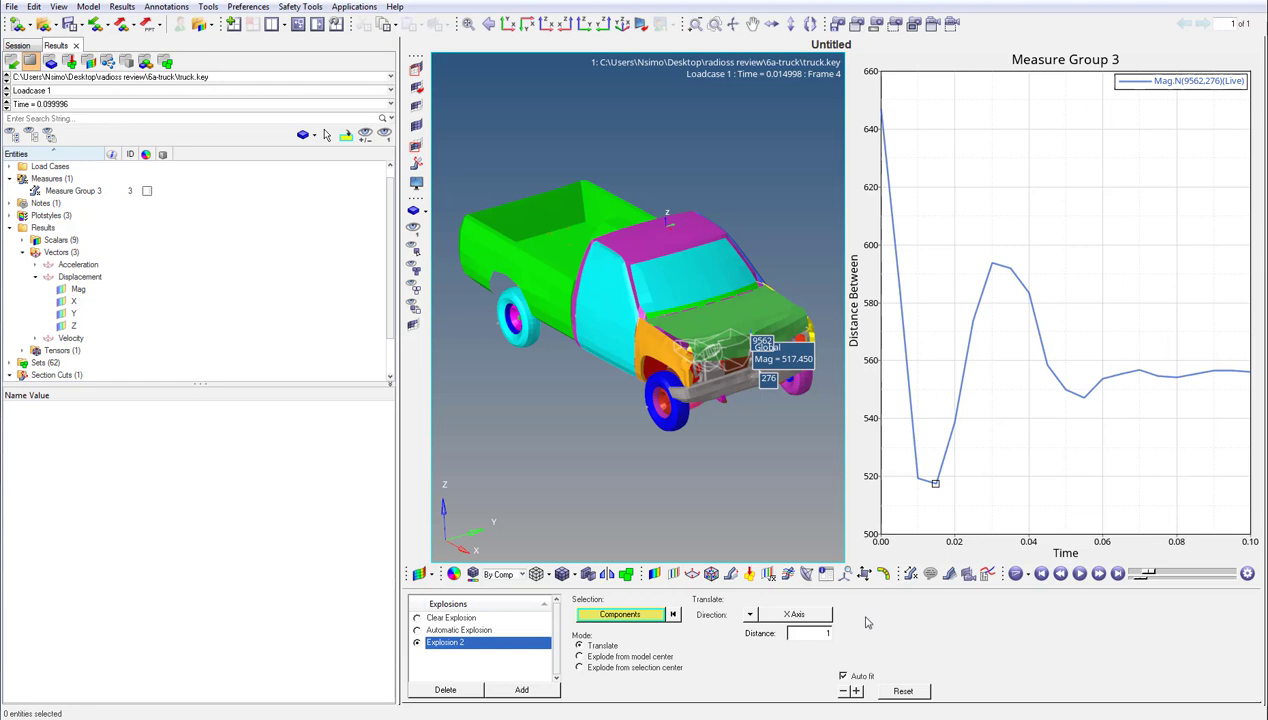
# - Translate component 8 along the Z axis in repeated increments of 100 until it sits level with the cab roof
pyautogui.click(750, 615)
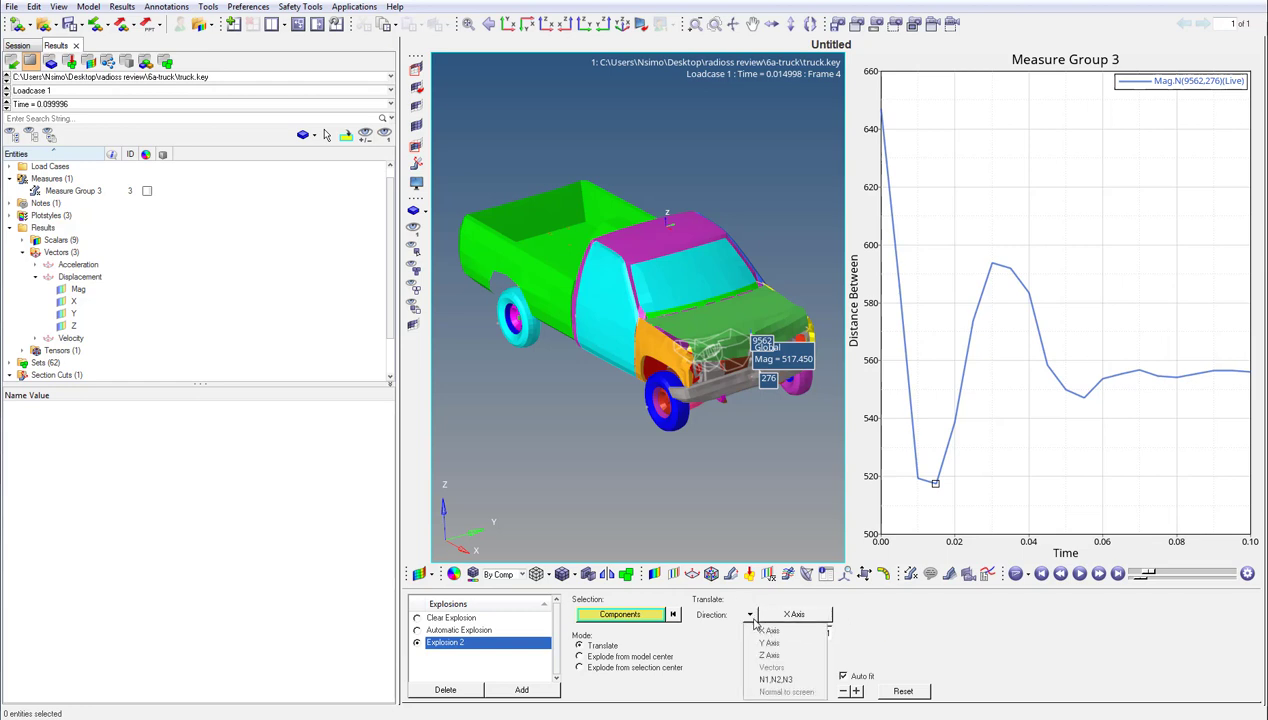
pyautogui.click(764, 652)
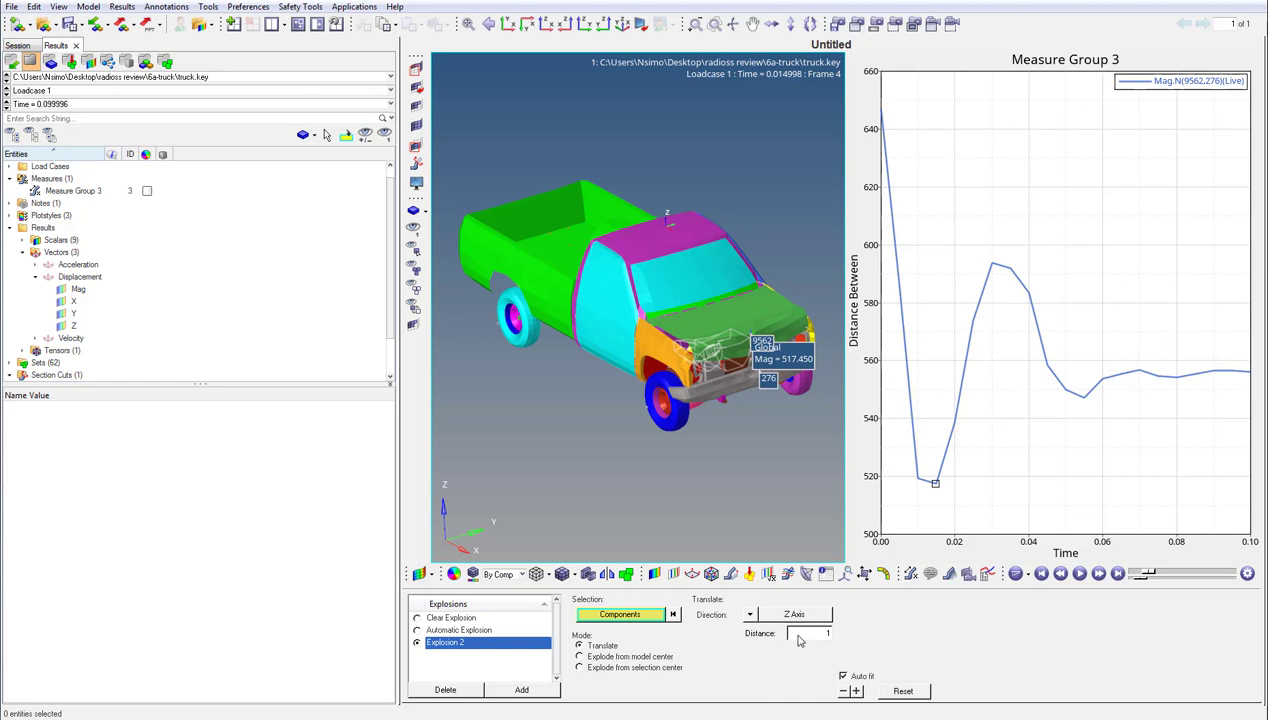
pyautogui.moveTo(797, 636); pyautogui.dragTo(843, 637)
pyautogui.click(855, 691)
pyautogui.click(857, 693)
pyautogui.click(857, 693)
pyautogui.click(857, 693)
pyautogui.click(857, 693)
pyautogui.click(857, 693)
pyautogui.click(857, 693)
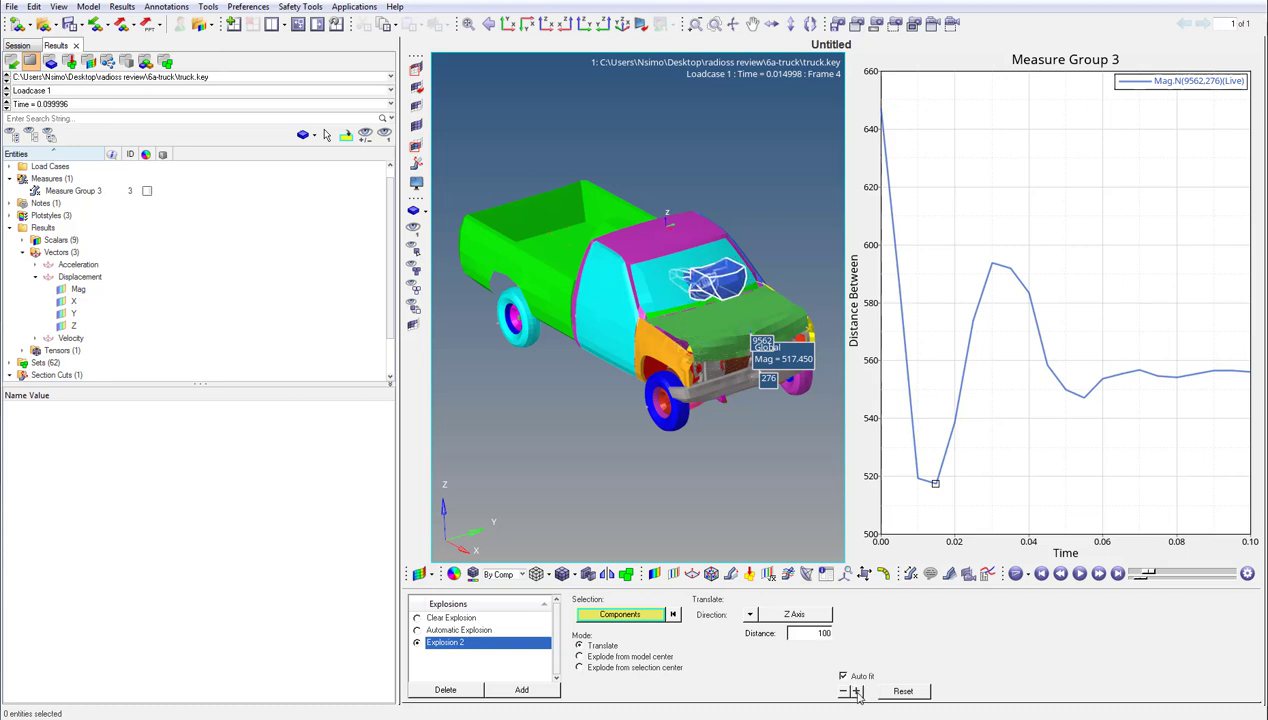
pyautogui.click(857, 693)
pyautogui.click(857, 693)
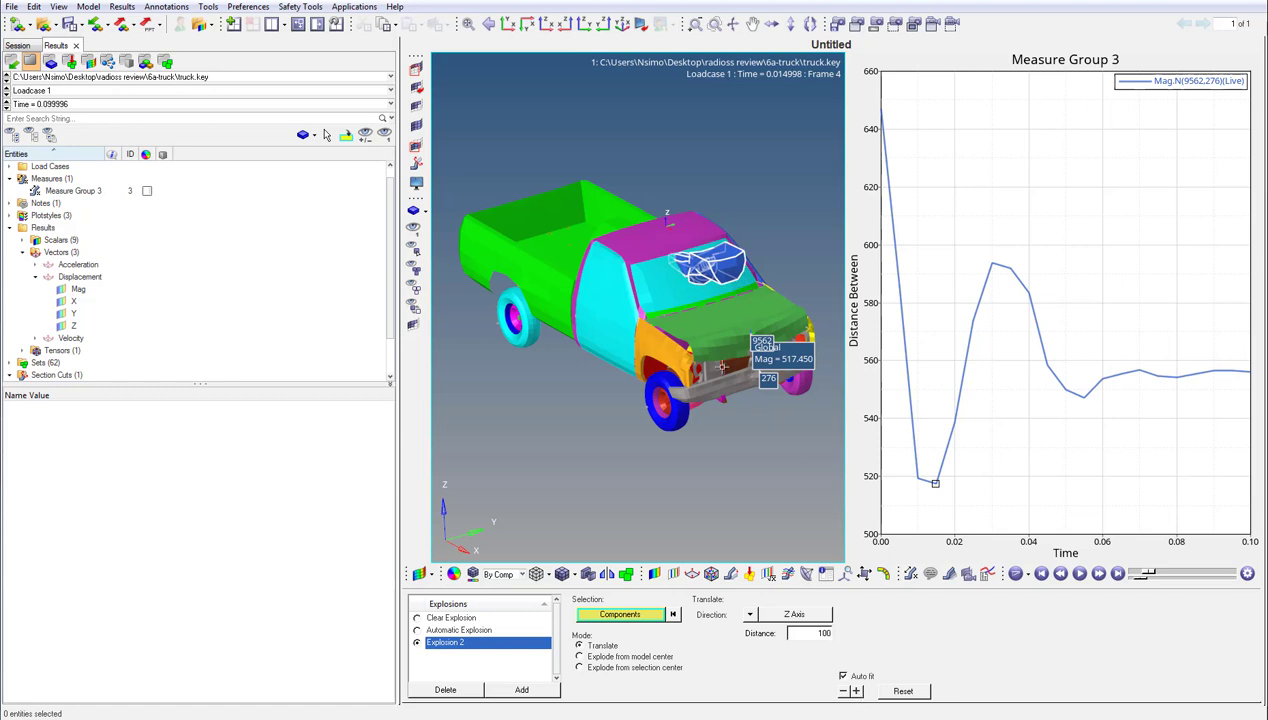
pyautogui.keyDown('ctrl'); pyautogui.moveTo(673, 321); pyautogui.dragTo(713, 322); pyautogui.keyUp('ctrl')
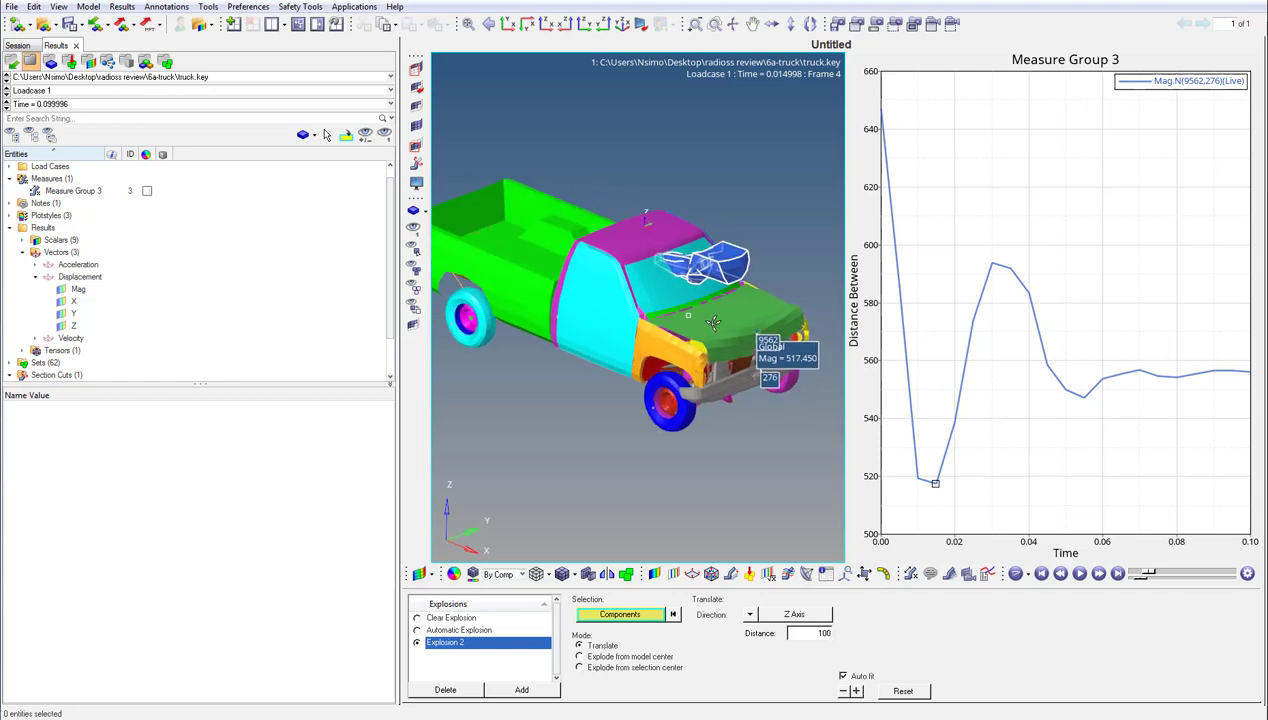
pyautogui.click(857, 691)
pyautogui.click(857, 691)
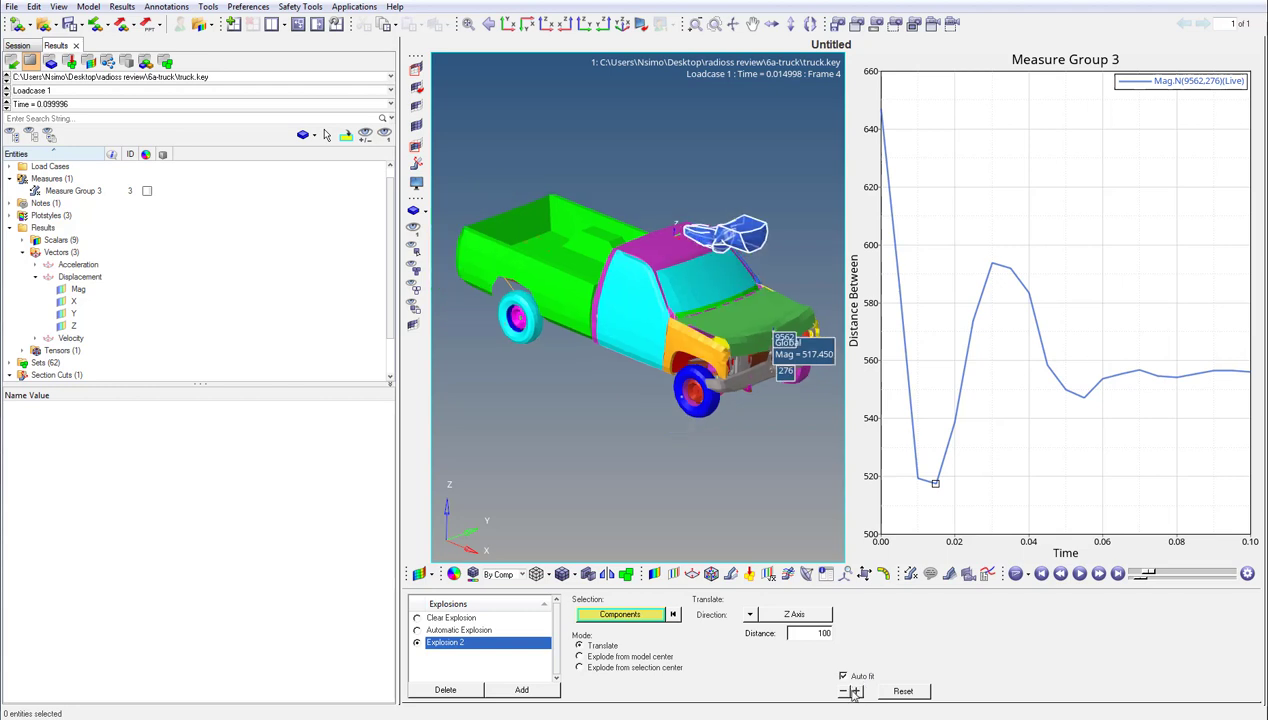
# - Play the animation with component 8 exploded, and restore the assembled truck with Clear Explosion
pyautogui.click(1080, 574)
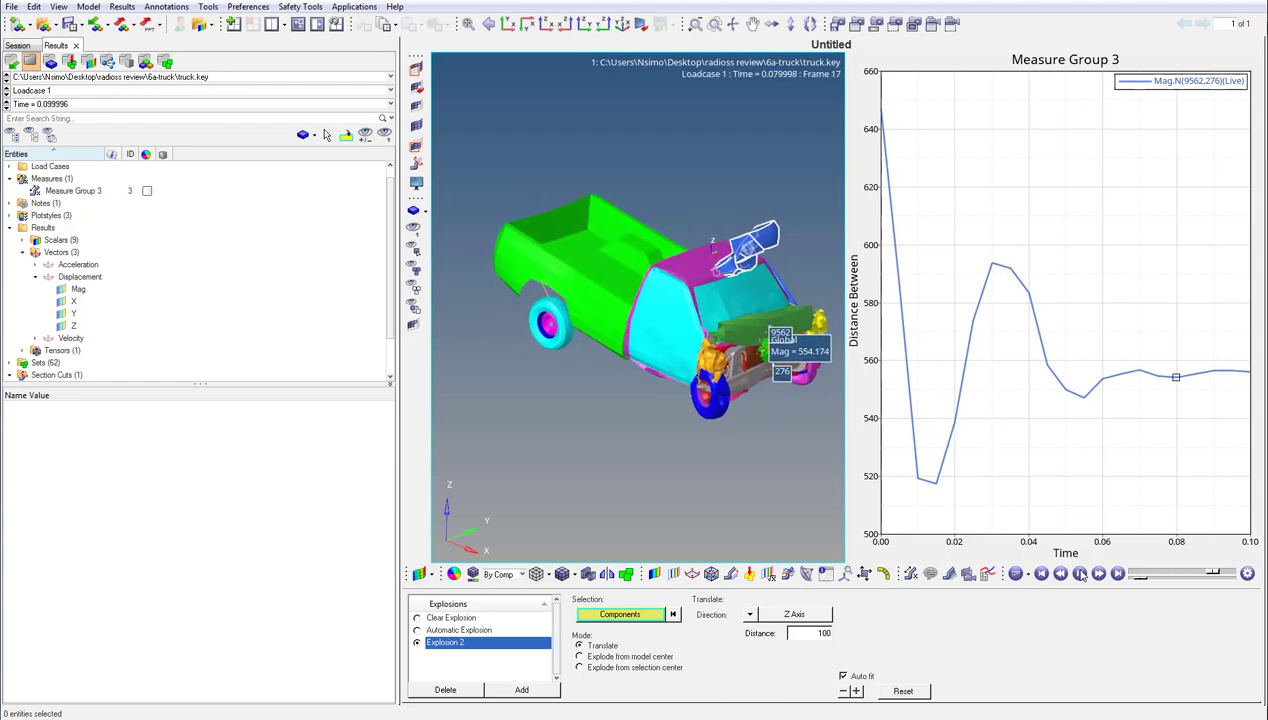
pyautogui.click(1080, 573)
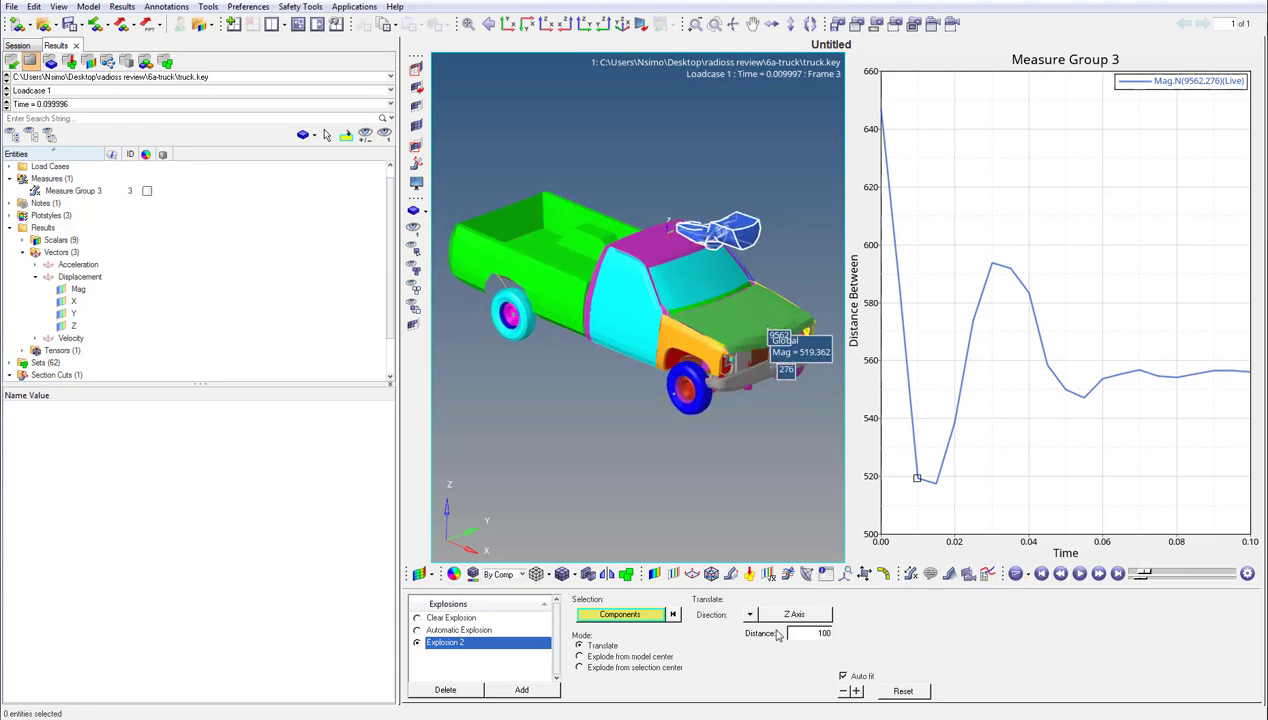
pyautogui.click(447, 618)
pyautogui.click(418, 618)
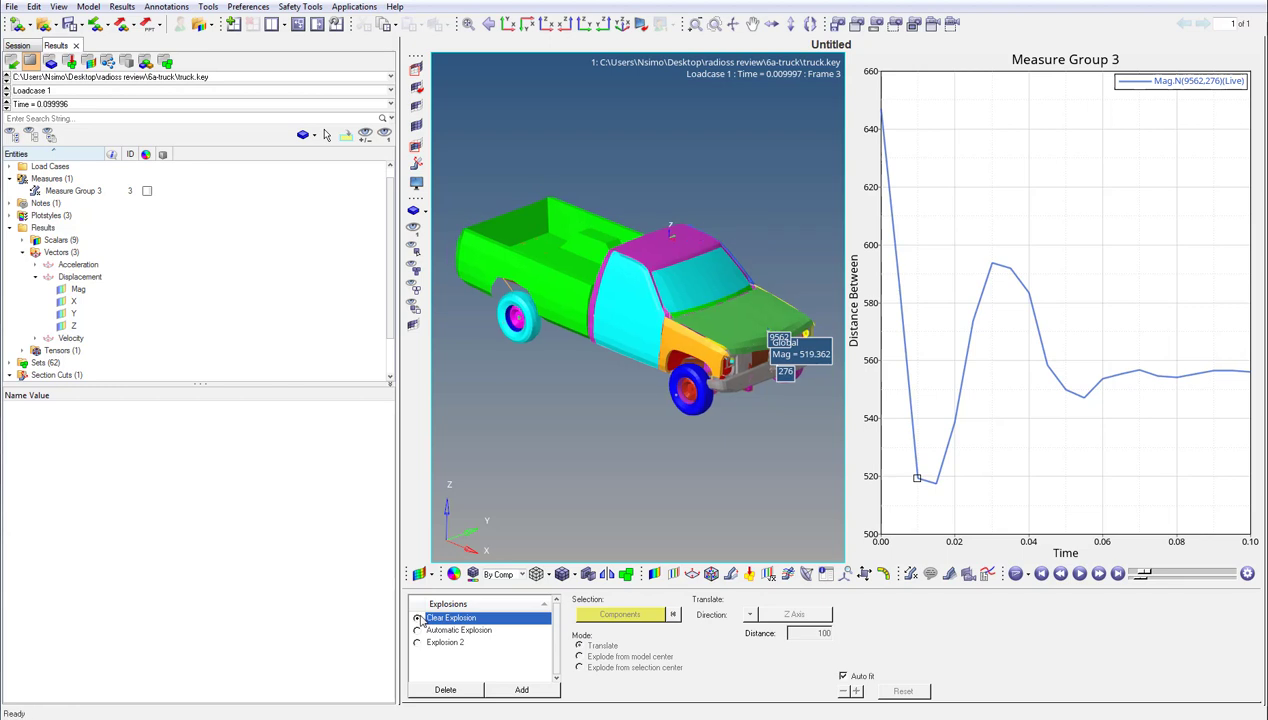